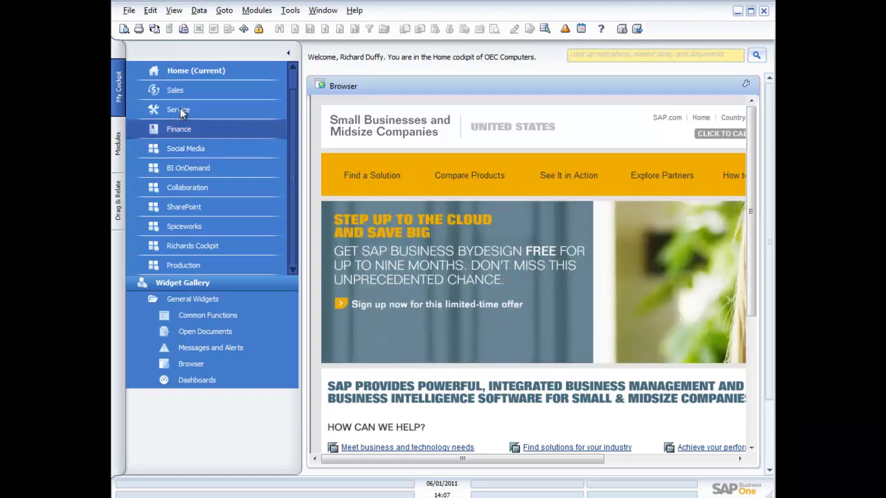
Step: Switch to the Sales cockpit with the navigation pane collapsed, and refresh its Open Documents widget
left_click(178, 93)
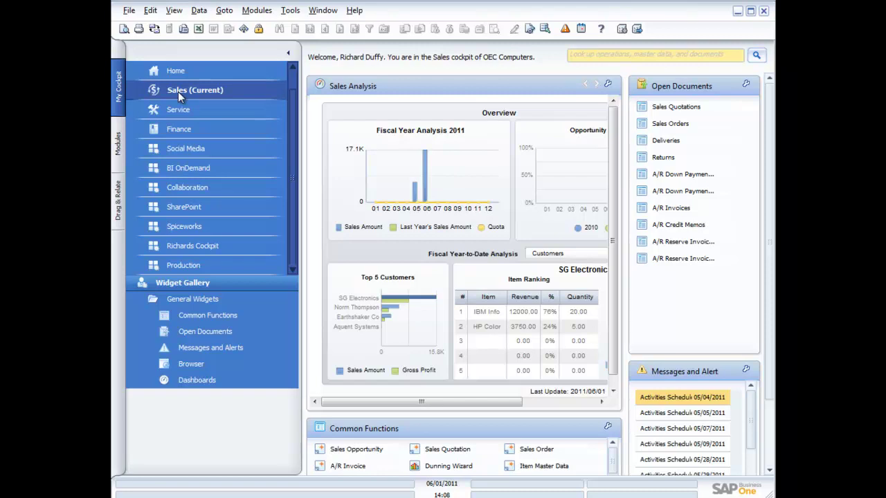
left_click(289, 56)
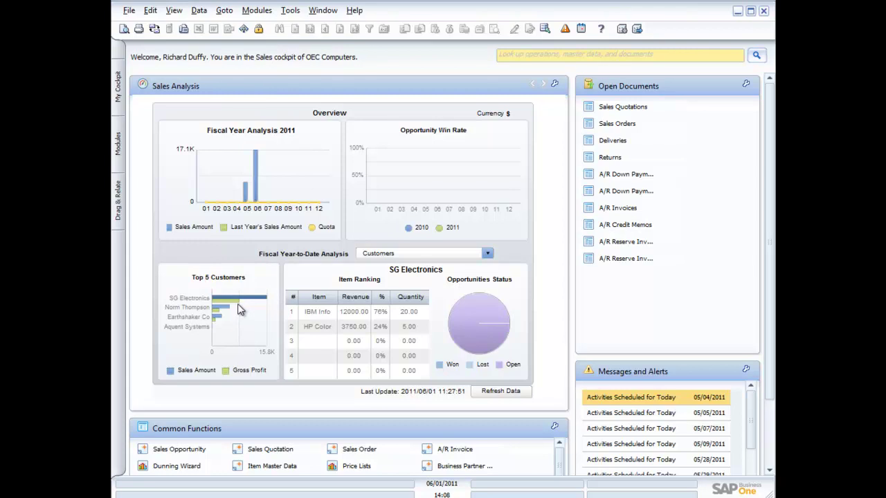
mouse_move(256, 180)
left_click(745, 84)
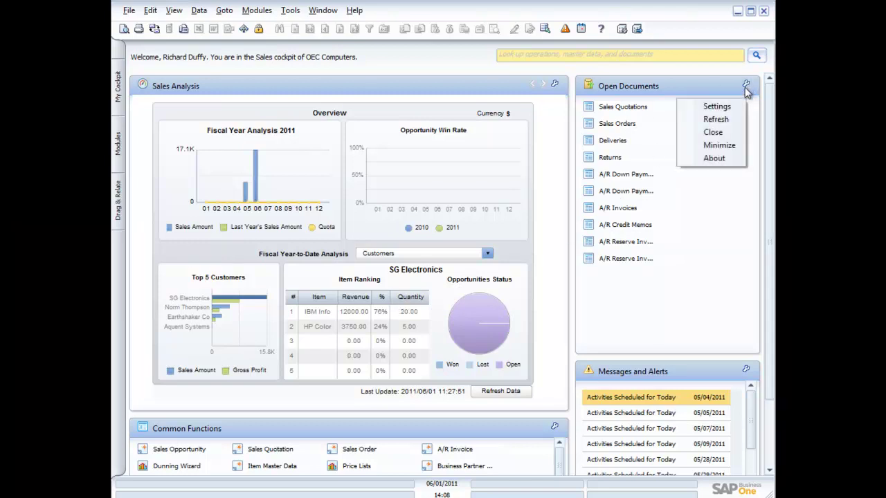
left_click(725, 120)
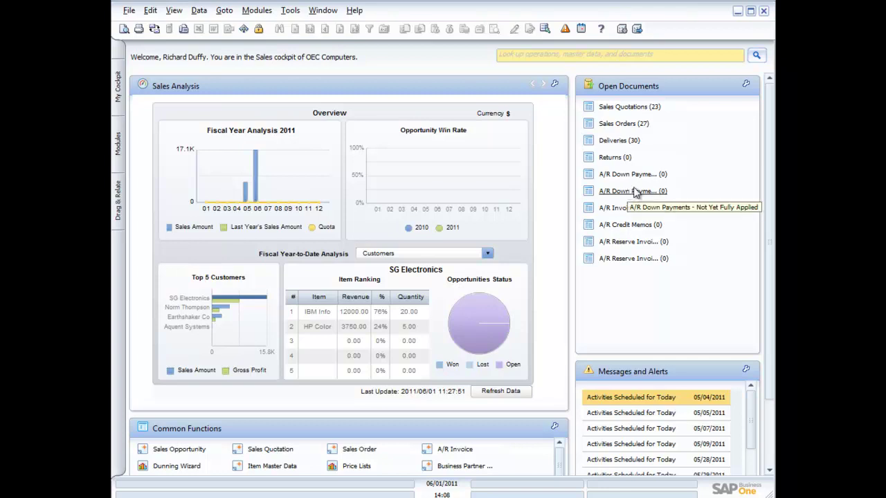
Step: List the open sales quotations and open the first ADA Technologies quotation from the list
left_click(631, 108)
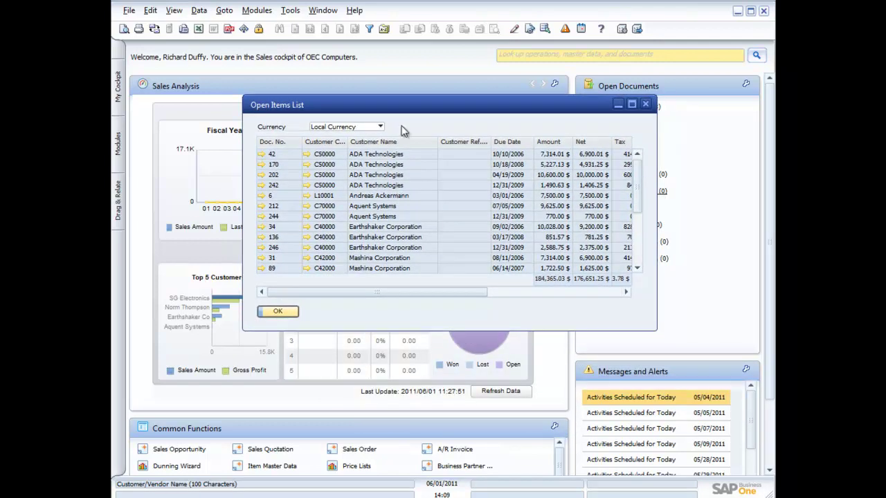
left_click_drag(408, 108, 404, 161)
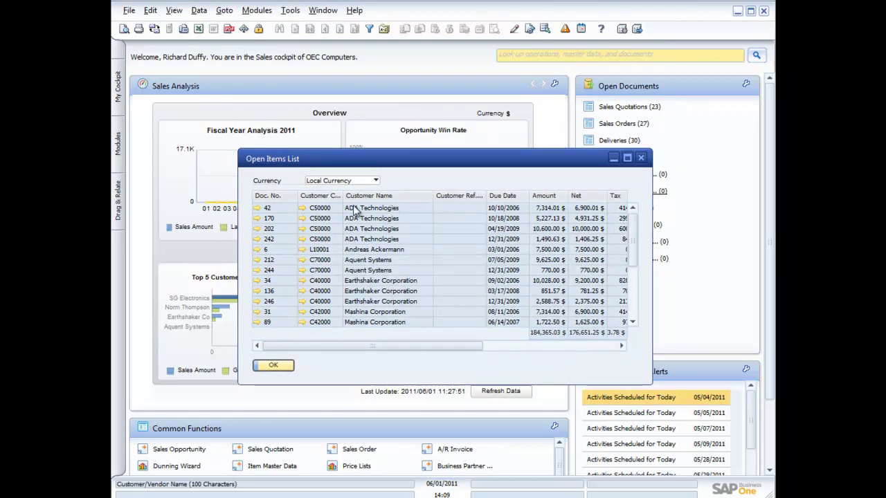
left_click(257, 208)
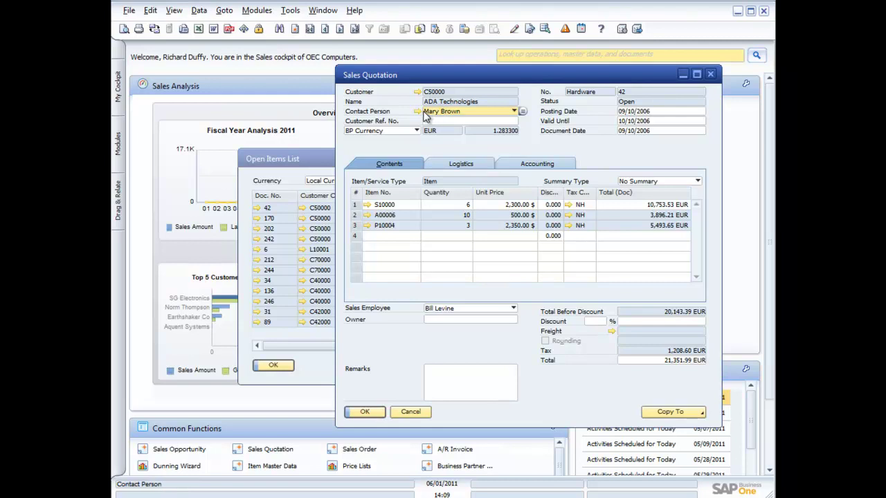
Step: Open the quotation customer's master data and request the activities related to ADA Technologies
left_click(417, 92)
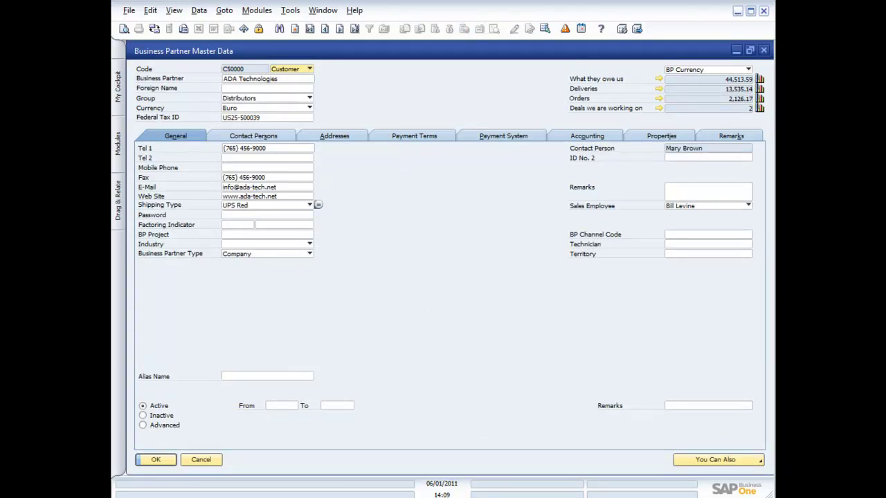
left_click(733, 461)
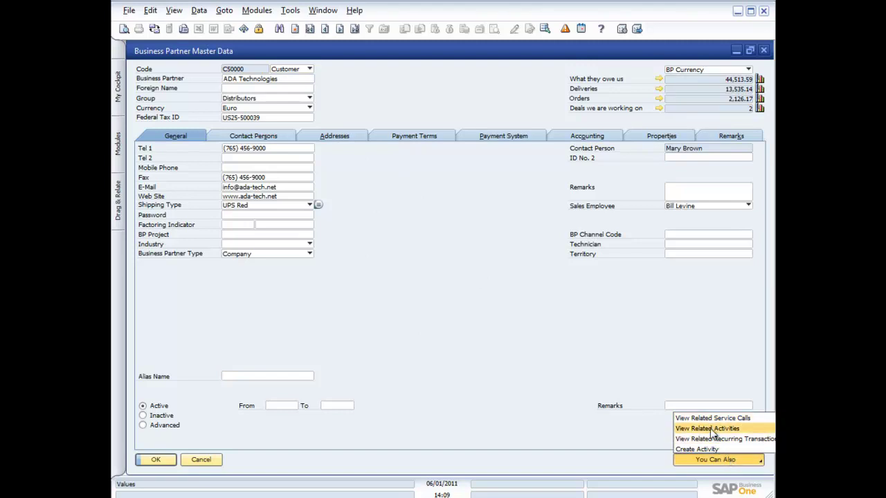
left_click(713, 431)
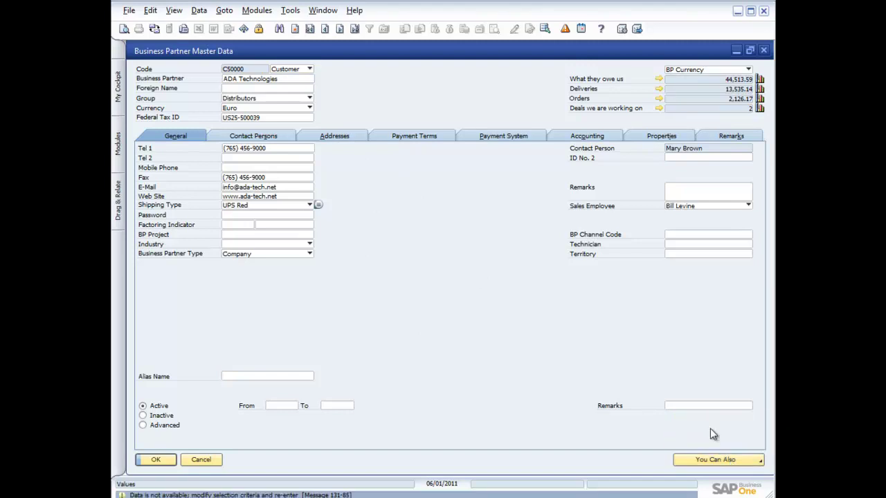
Step: View a new activity form for ADA Technologies, and close it along with the master data, quotation and Open Items List windows
left_click(725, 463)
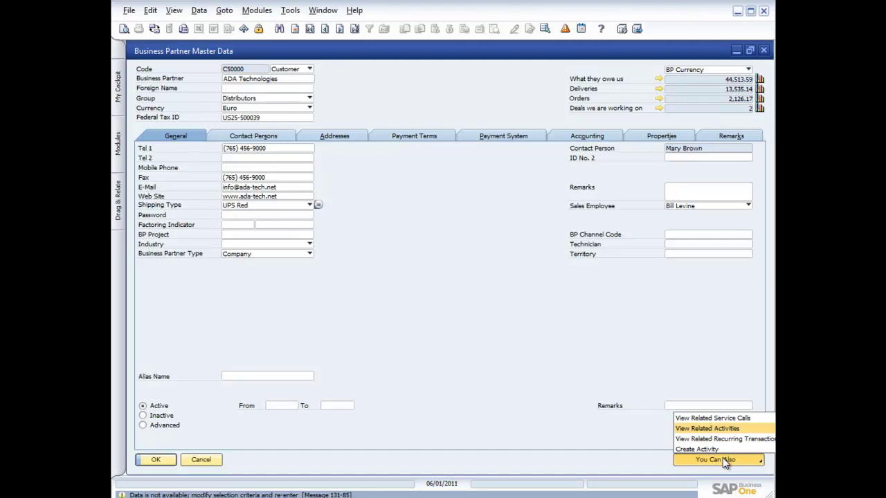
left_click(696, 450)
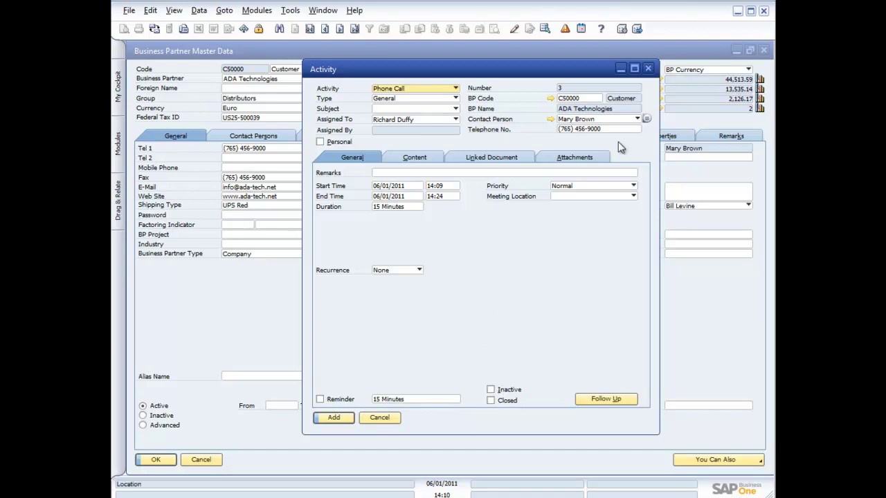
left_click(648, 69)
left_click(763, 52)
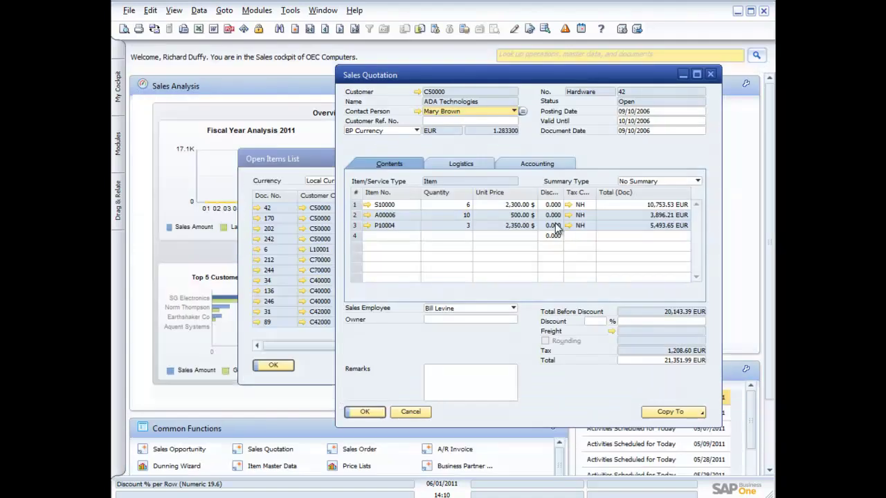
left_click(713, 73)
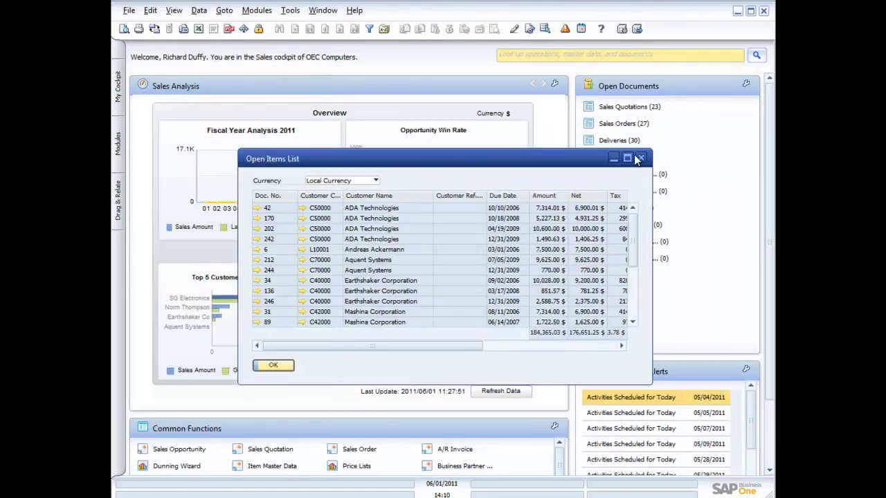
left_click(641, 158)
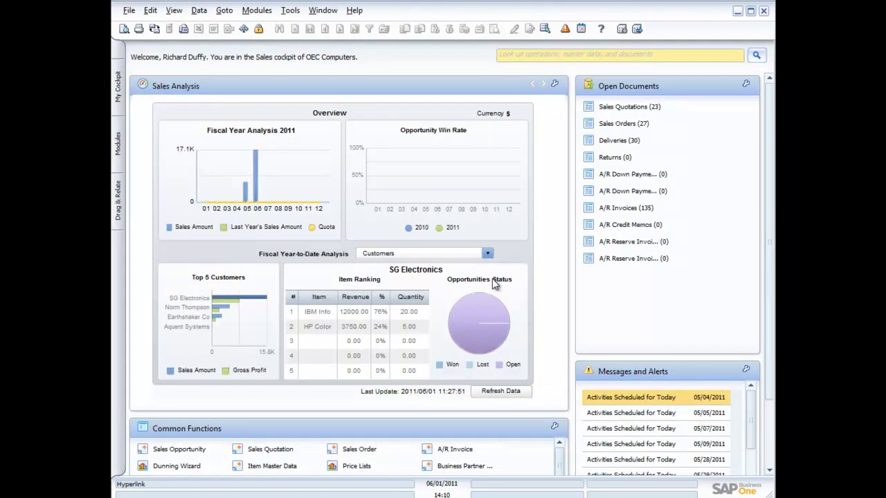
Step: Open one blank Sales Quotation and two blank Sales Orders from Common Functions, arranging the windows so they can be seen together
left_click(769, 455)
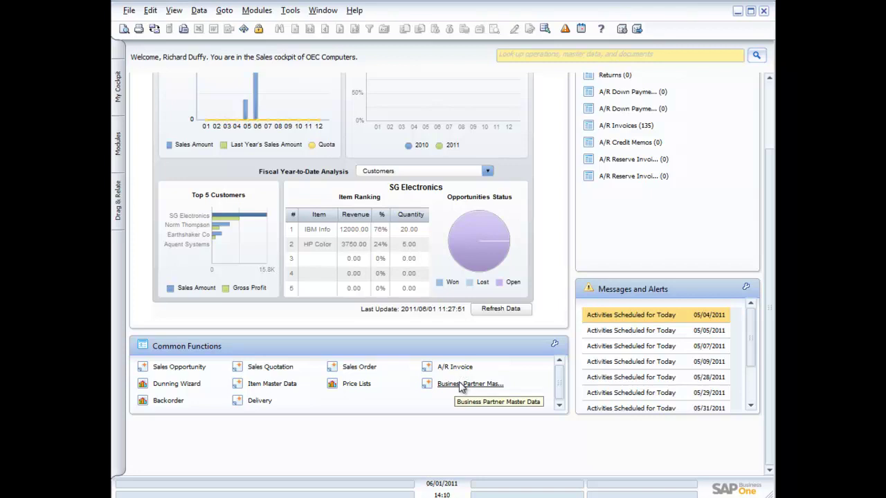
left_click(276, 369)
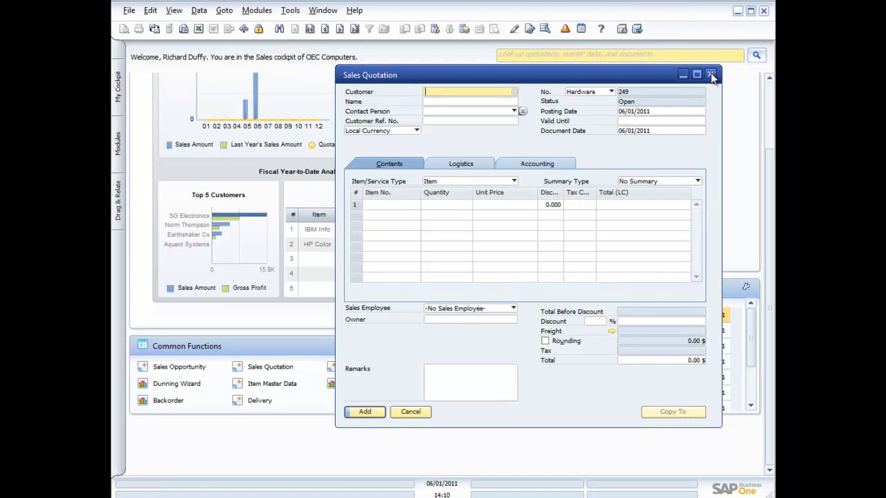
left_click_drag(630, 72, 665, 68)
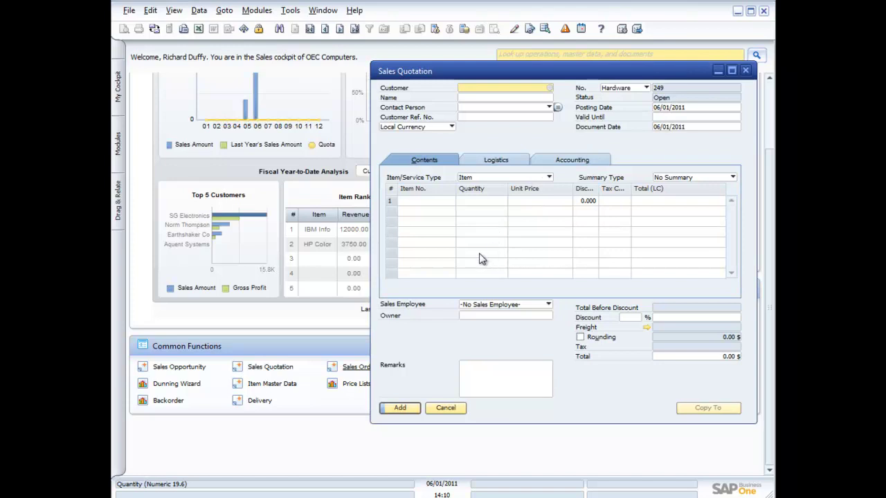
left_click(359, 373)
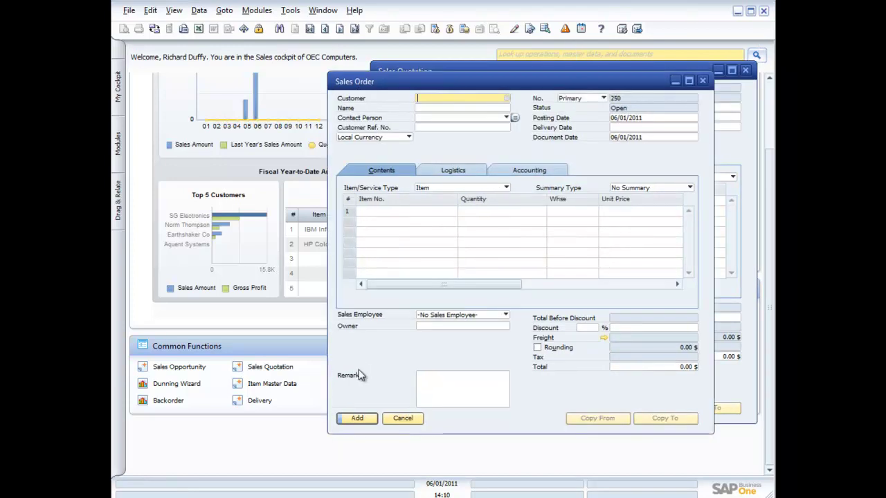
left_click_drag(480, 82, 517, 98)
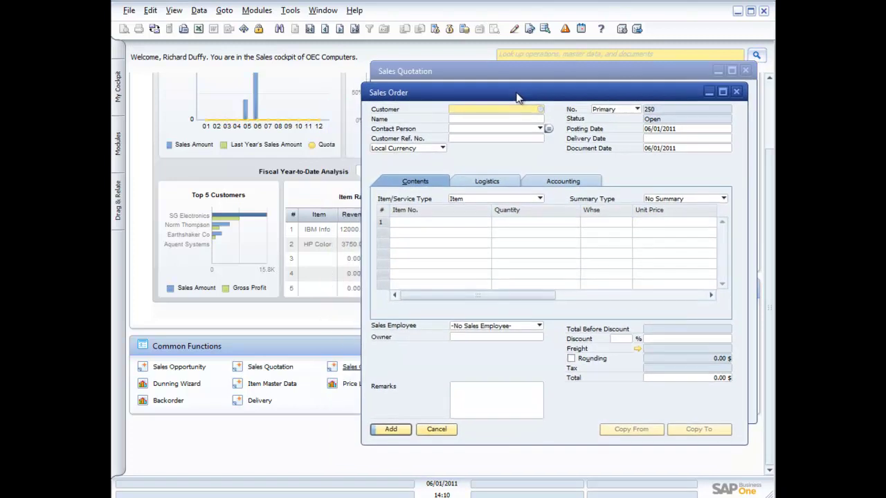
left_click(353, 371)
left_click_drag(409, 83, 353, 130)
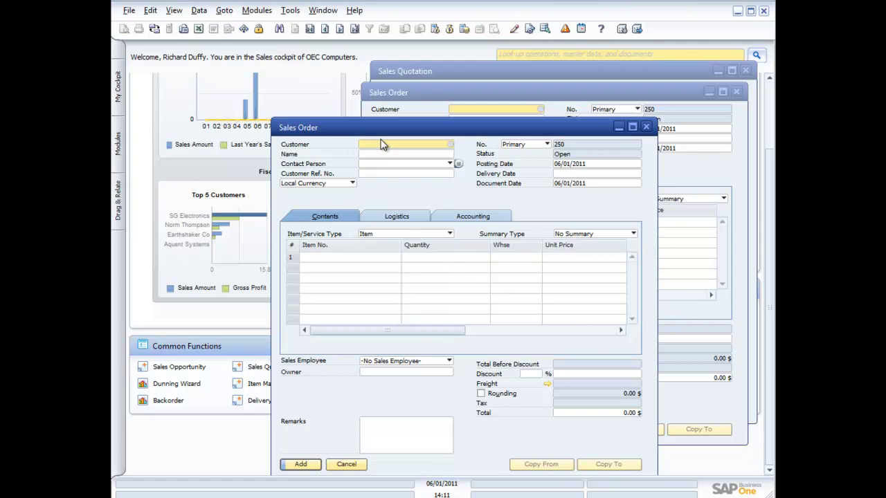
Step: Check the list of open windows, and close both Sales Orders and the Sales Quotation
left_click(323, 11)
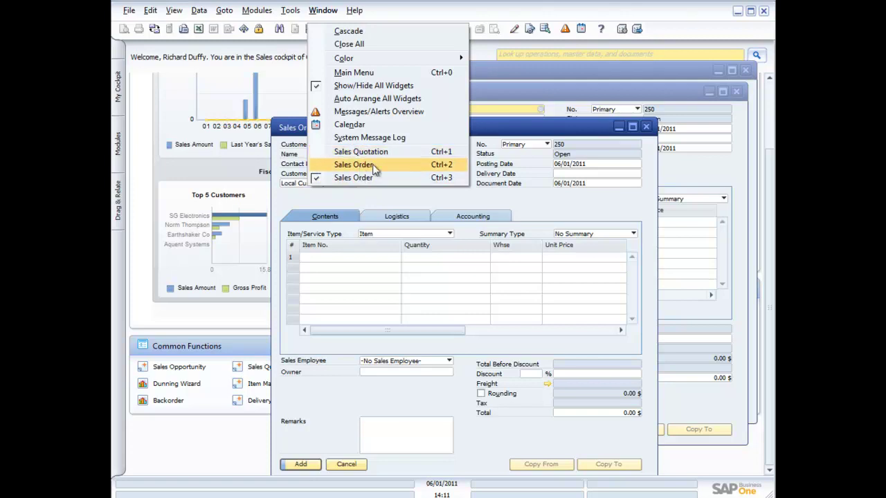
left_click(562, 132)
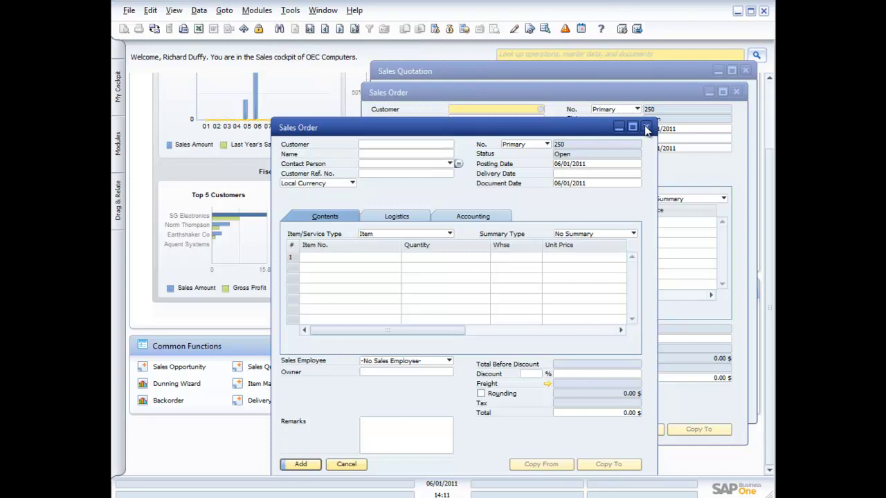
left_click(646, 127)
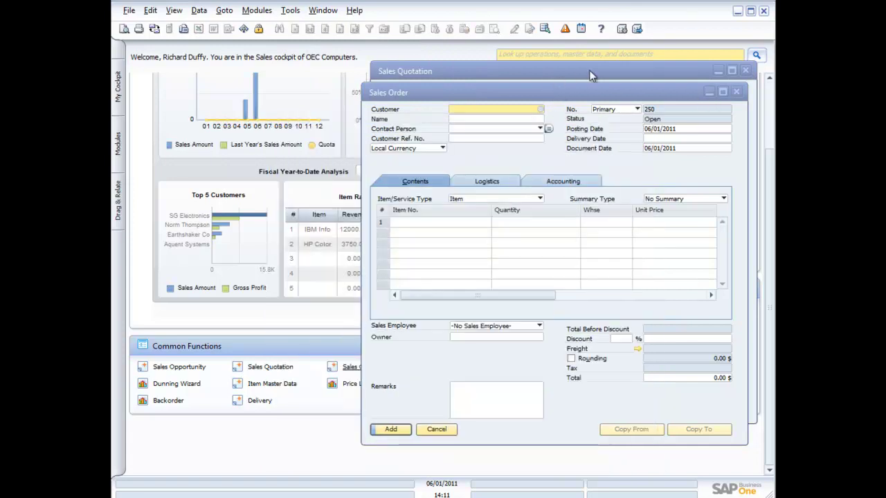
left_click(737, 92)
left_click(745, 70)
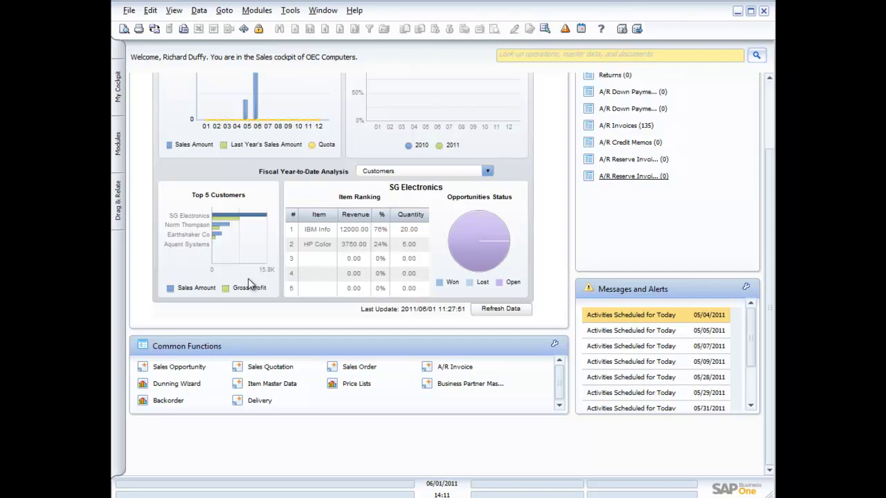
Step: Switch to the Finance cockpit with the navigation pane collapsed, and refresh its Open Documents widget
left_click(117, 87)
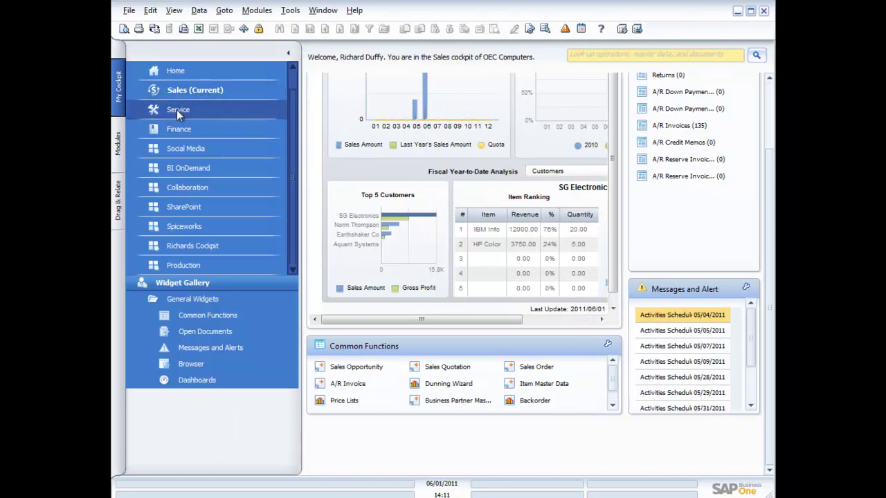
left_click(175, 126)
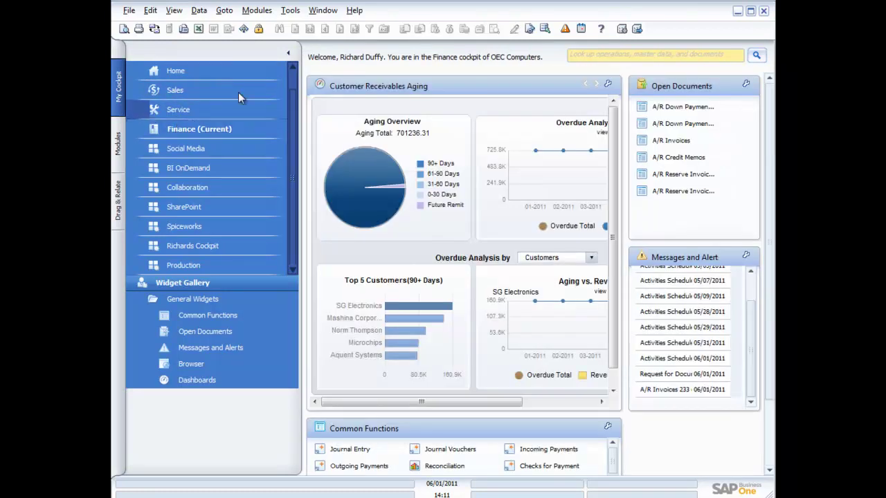
left_click(288, 53)
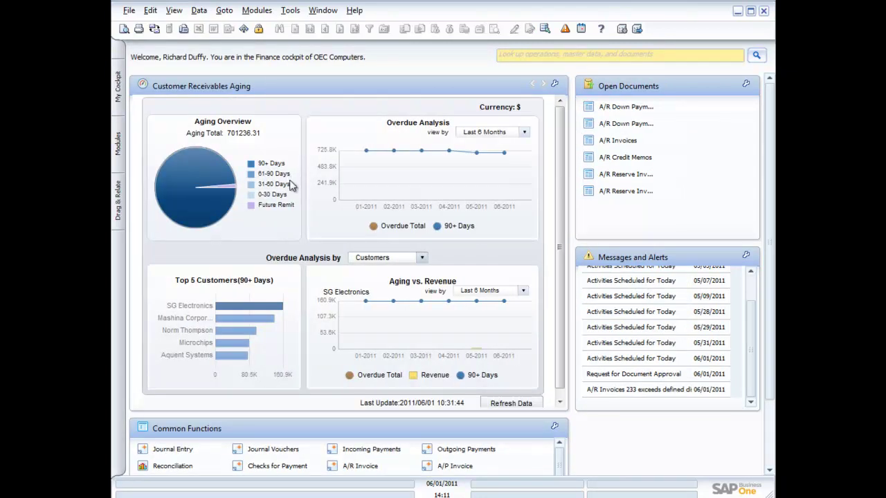
left_click(746, 86)
left_click(722, 116)
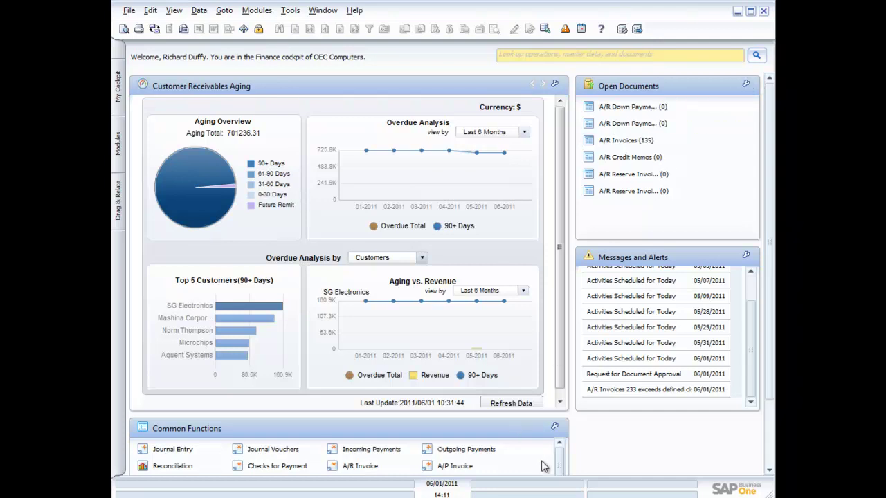
Step: View a blank Journal Entry from the Finance cockpit's Common Functions and close it without adding anything
scroll(771, 459, "down", 3)
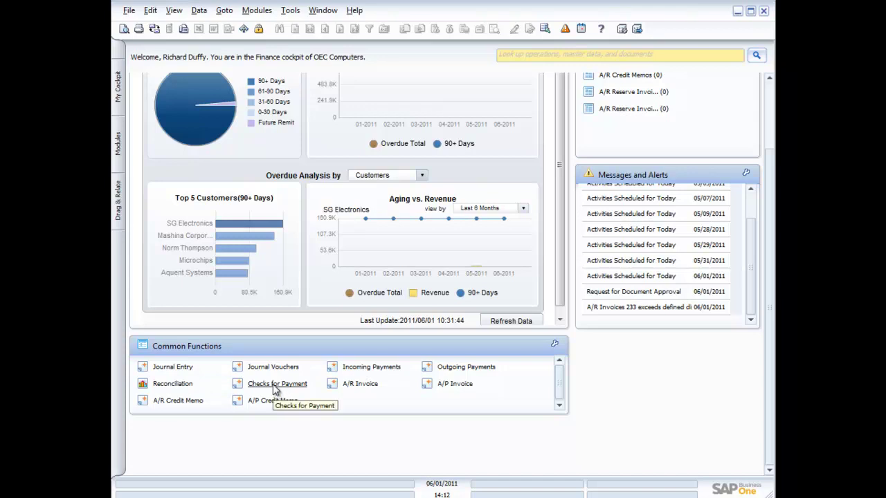
left_click(177, 369)
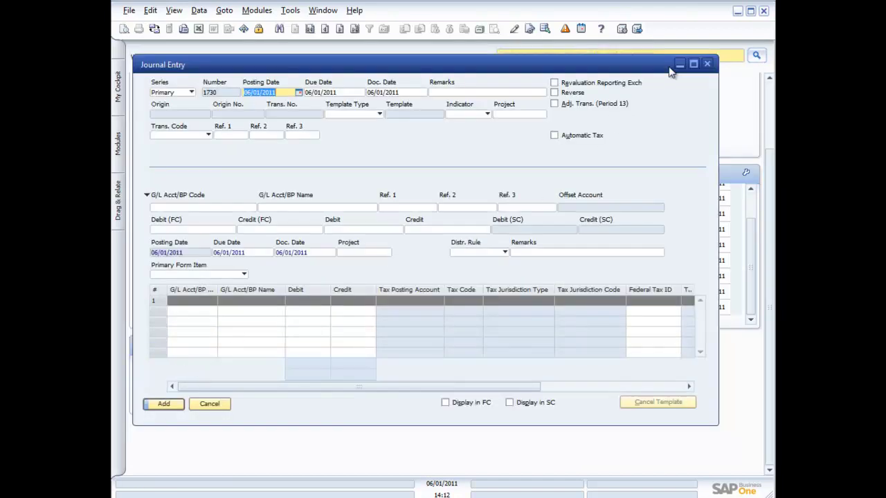
left_click(709, 64)
Step: Expand the Sales - A/R module, view a blank A/R Invoice from it, and close the invoice
left_click(118, 143)
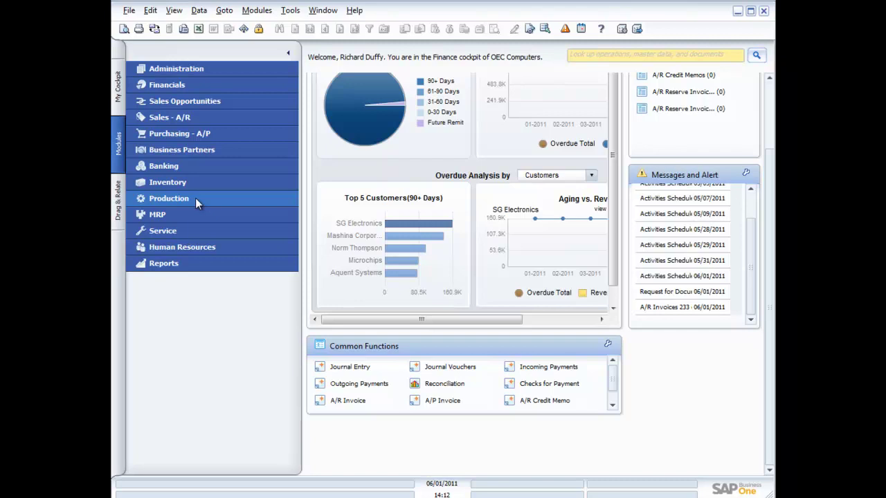
left_click(225, 119)
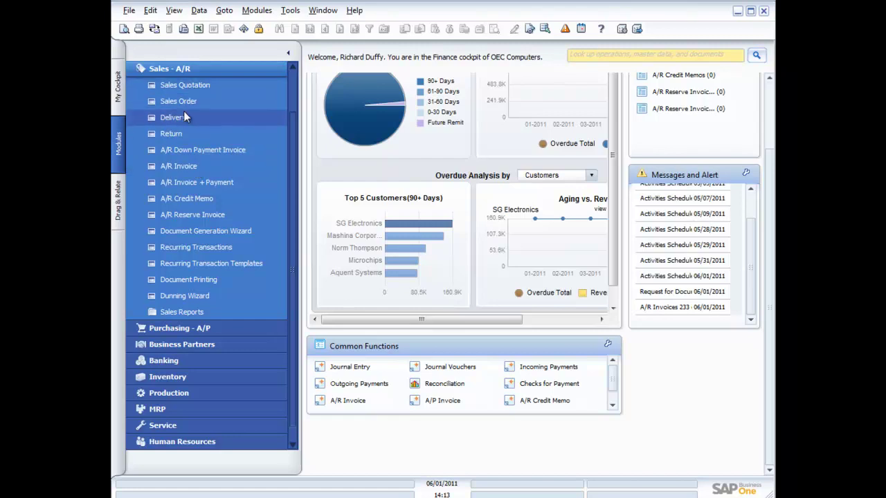
left_click(188, 170)
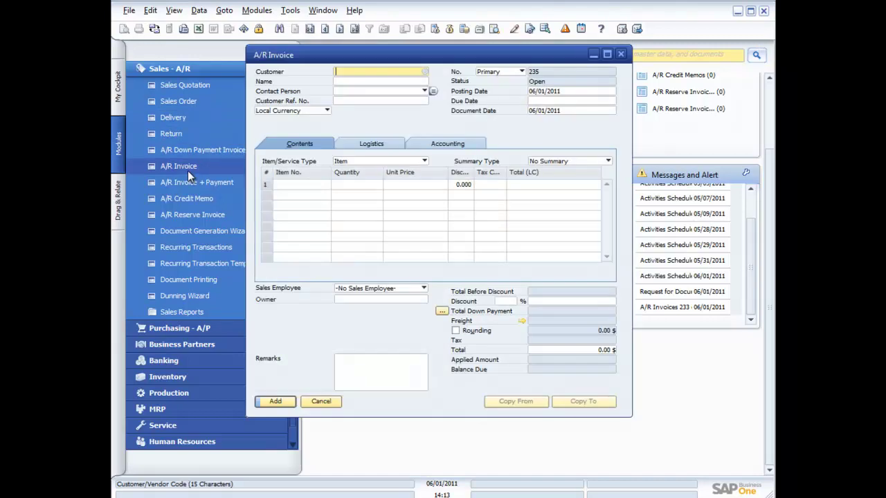
left_click(588, 56)
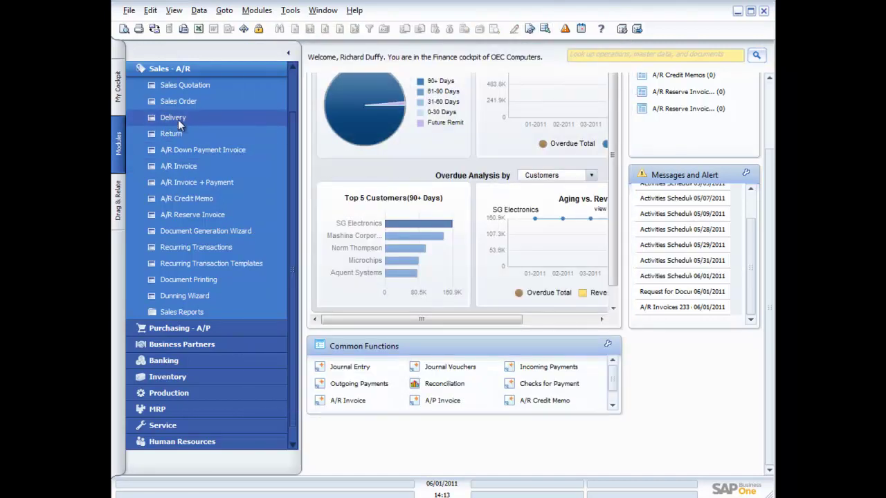
Step: View a blank Delivery and a blank A/R Invoice + Payment with its payment means, closing each without adding anything
left_click(177, 119)
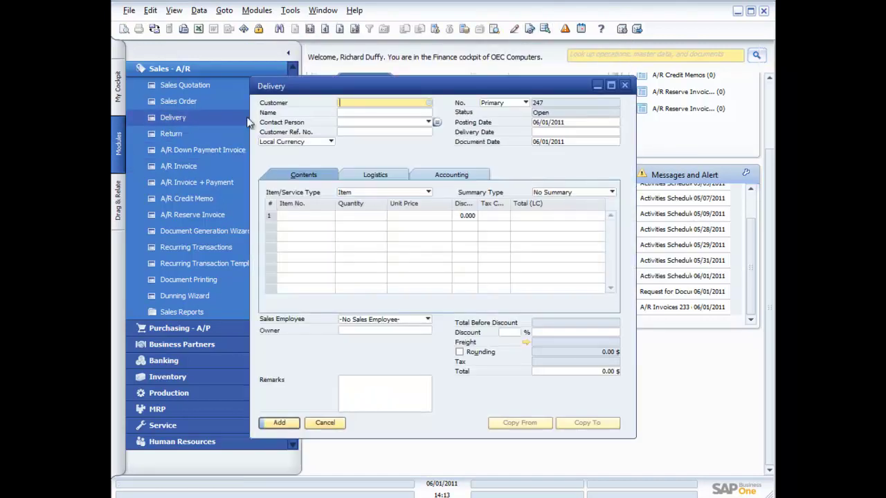
left_click(624, 85)
left_click(195, 180)
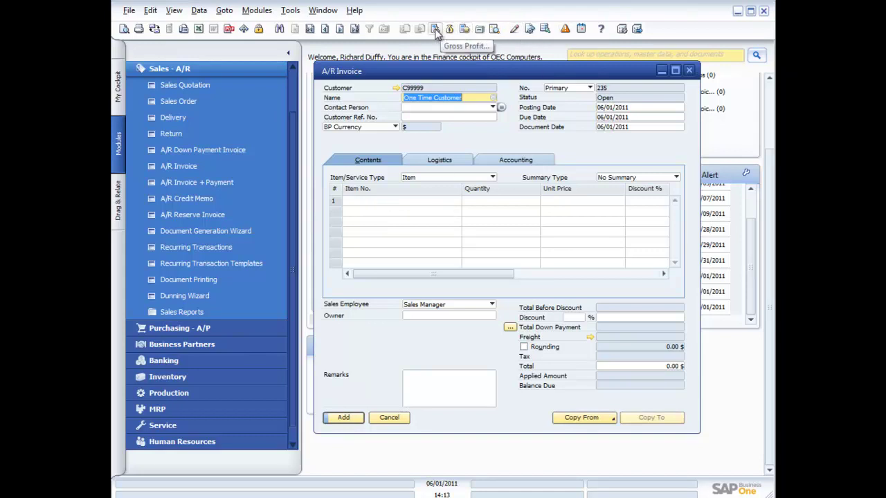
left_click(450, 30)
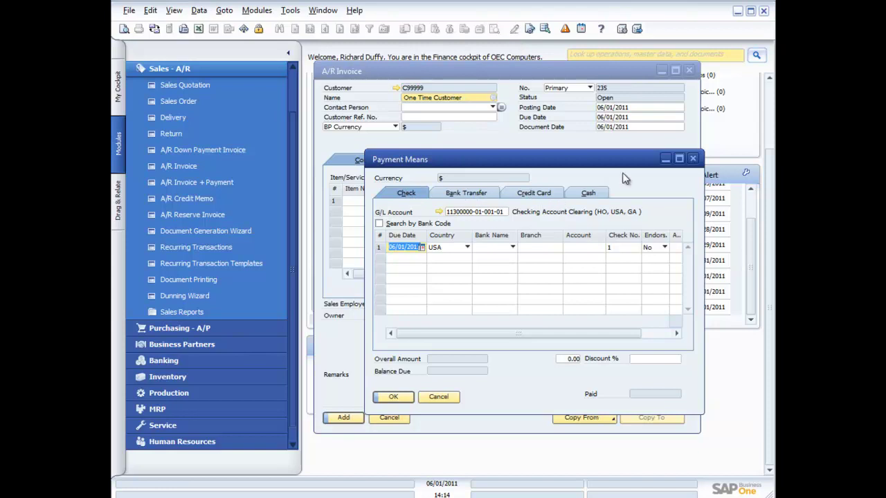
left_click(692, 159)
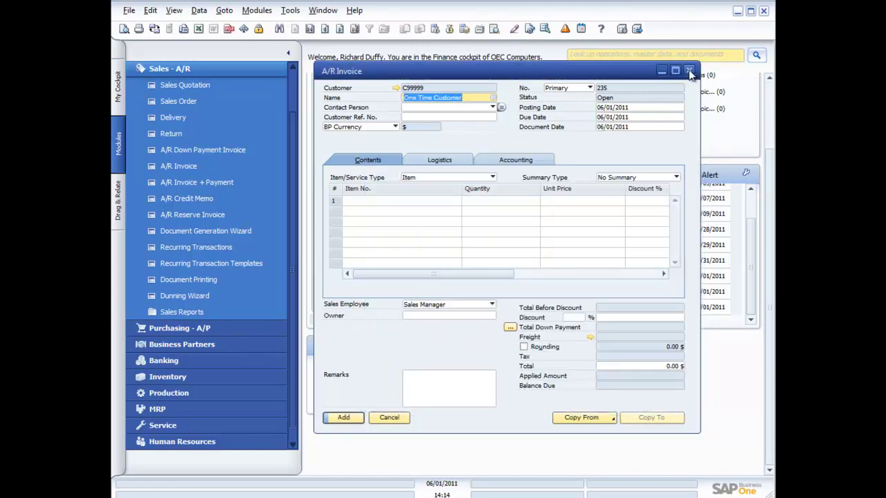
left_click(689, 72)
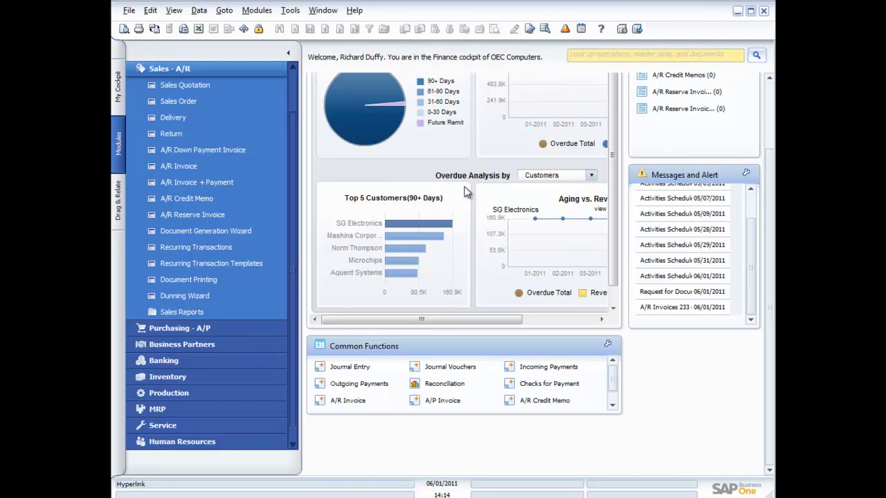
Step: Start a new Sales Order in a maximized window for Earthshaker Corporation, with delivery date 06/01/2011
left_click(160, 101)
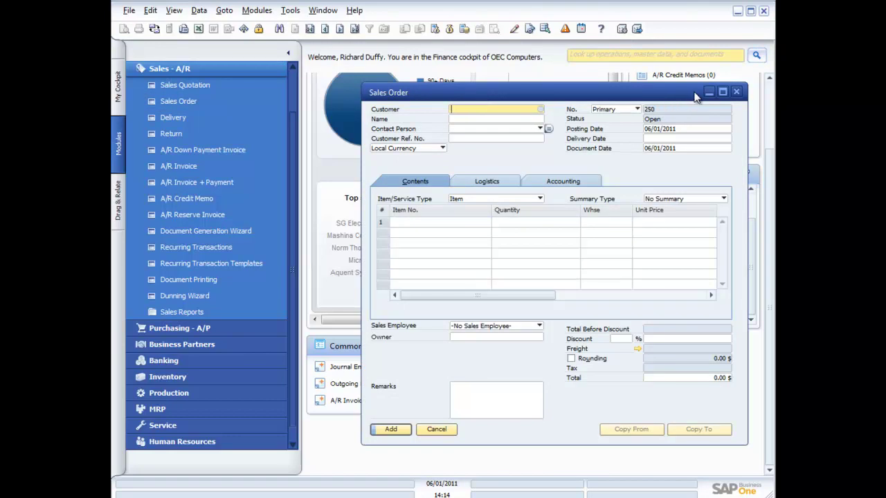
left_click(722, 93)
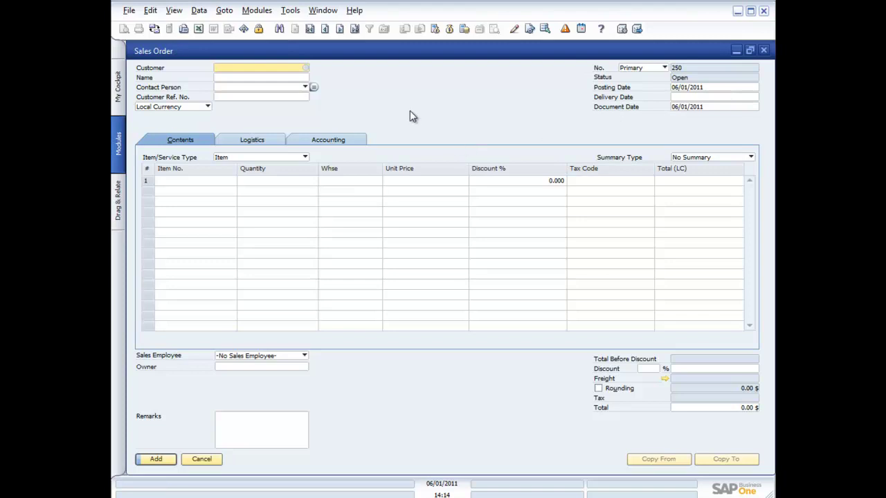
left_click(305, 68)
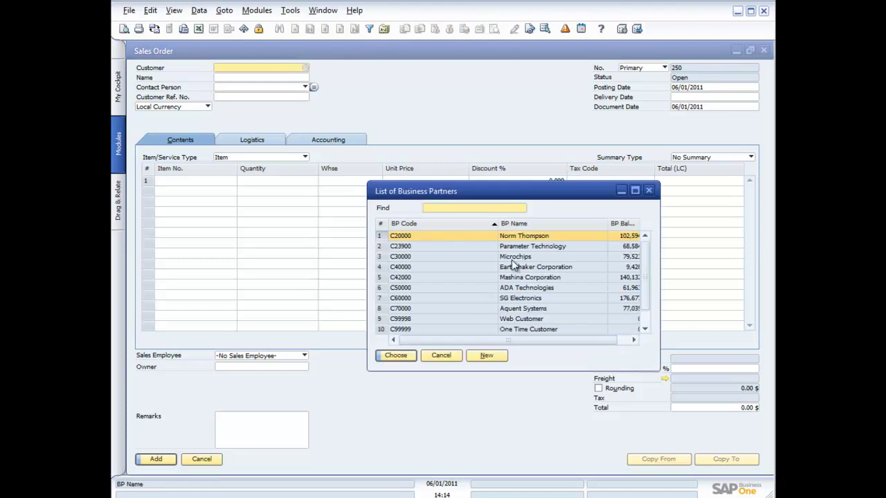
double_click(487, 267)
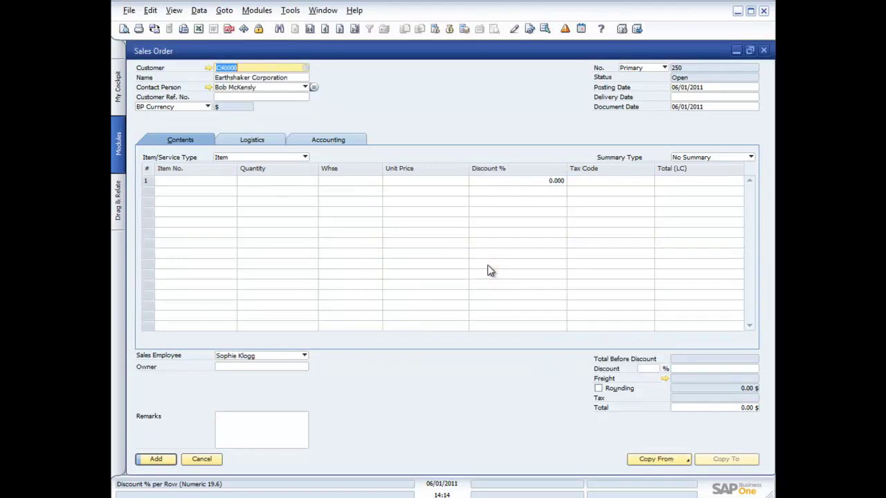
left_click(700, 97)
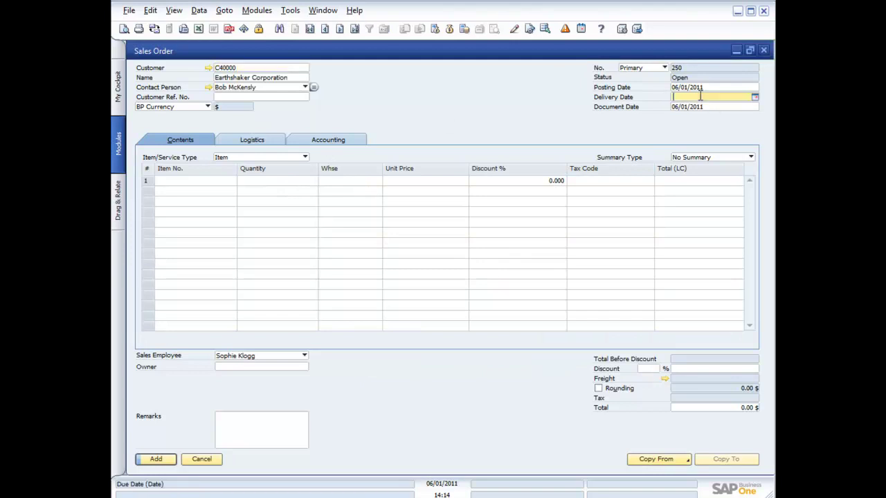
type("1")
key("Tab")
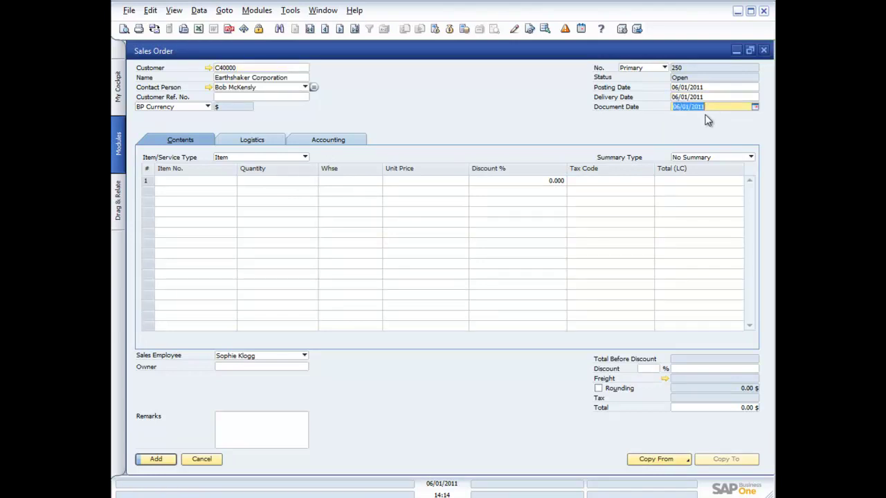
Step: Add item A00001 (IBM Infoprint 1312) from the list of items to the order's first row
left_click(209, 180)
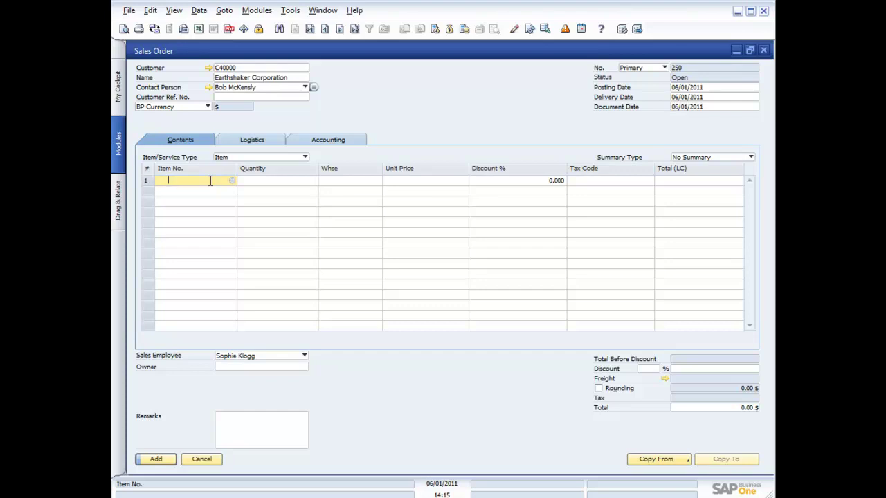
left_click(232, 180)
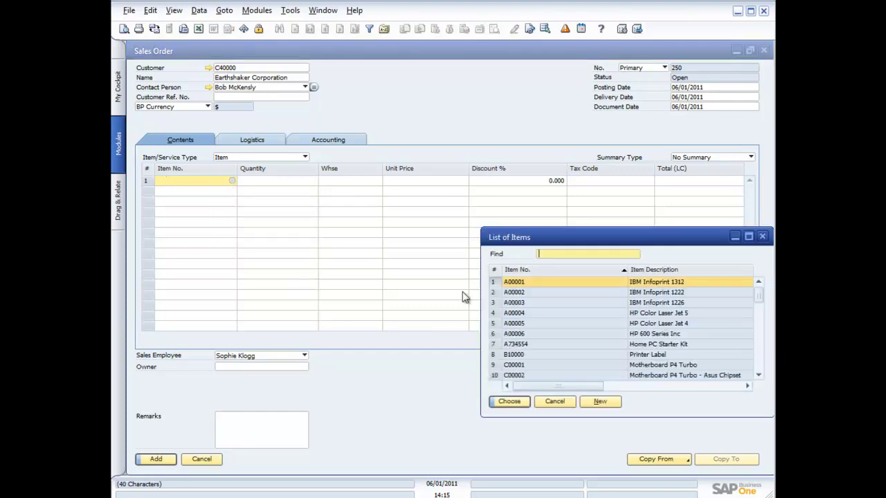
double_click(592, 287)
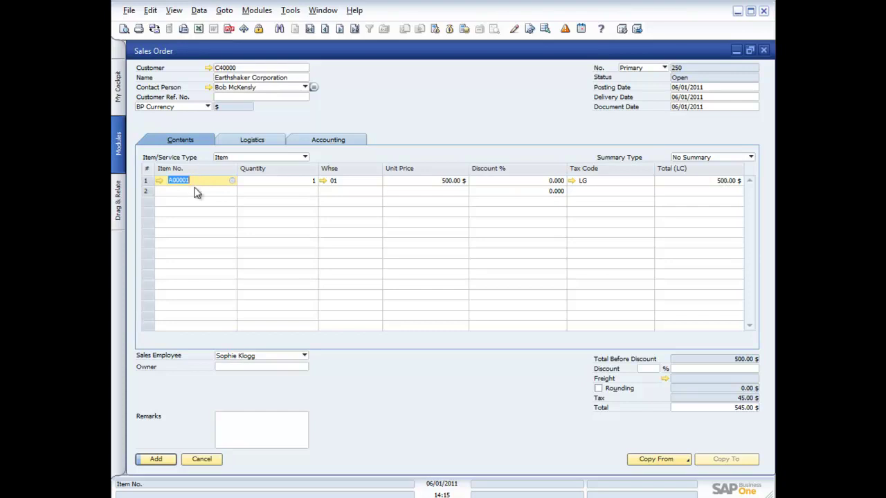
Step: View the item's master data and its availability by warehouse, closing both without changing the order row
left_click(158, 181)
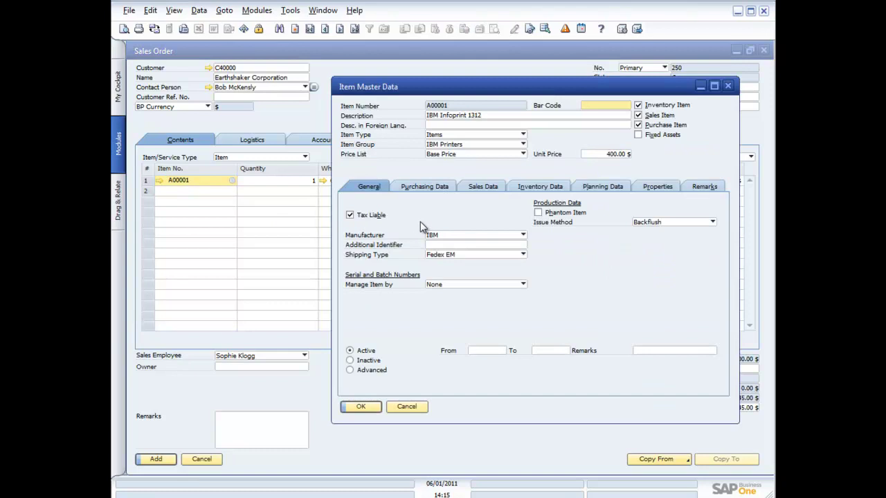
left_click(727, 86)
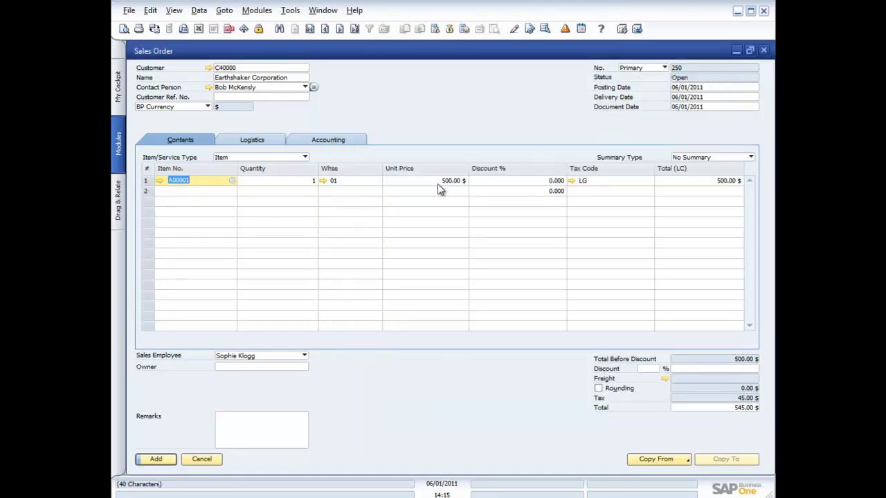
left_click(355, 180)
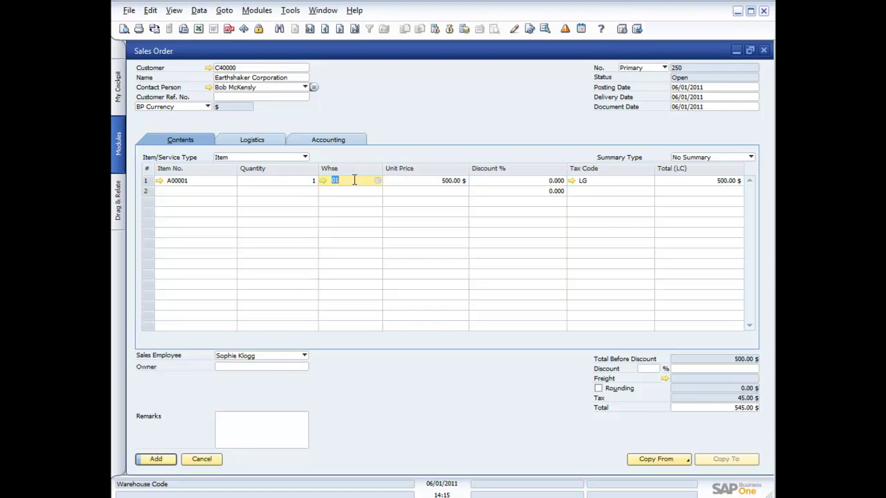
key("ctrl+Tab")
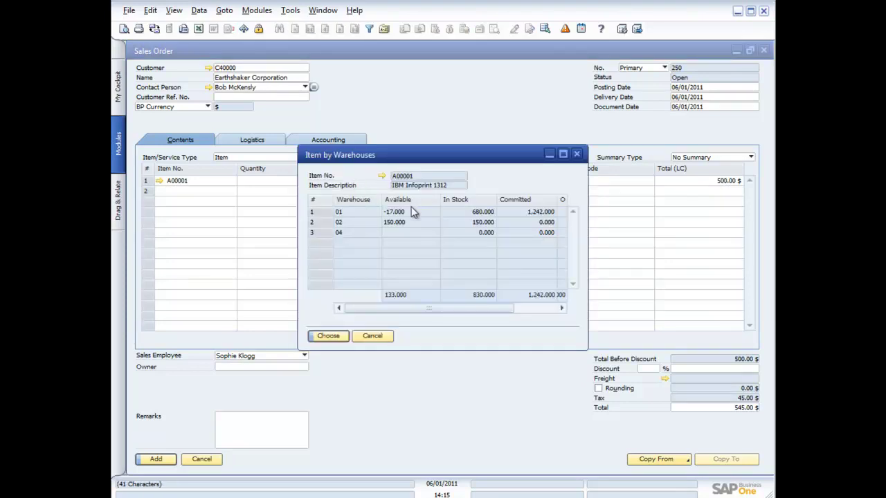
left_click(373, 337)
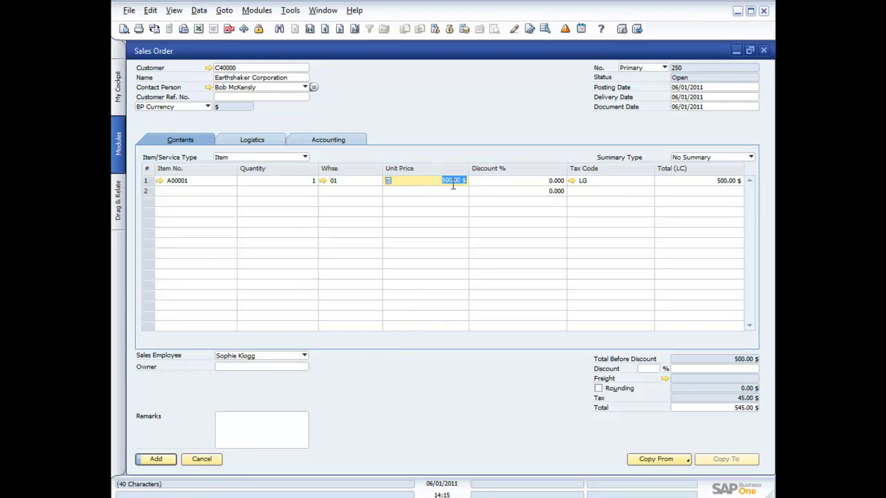
Step: Examine the Last Prices Report for the row's unit price, select Microchips as its business partner, and close the report
key("ctrl+shift+space")
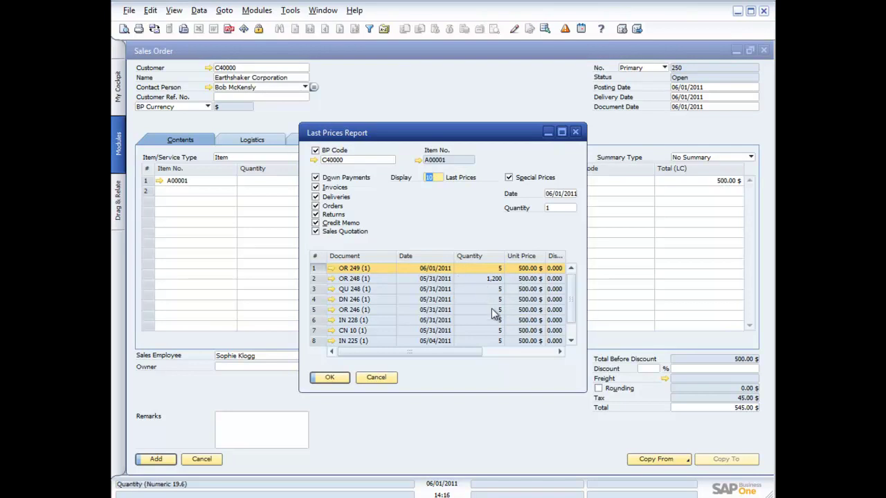
left_click(357, 158)
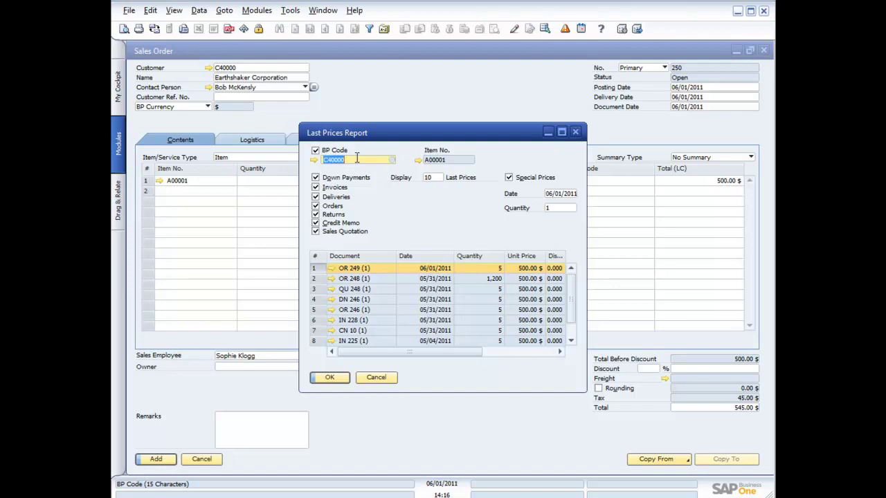
left_click(392, 159)
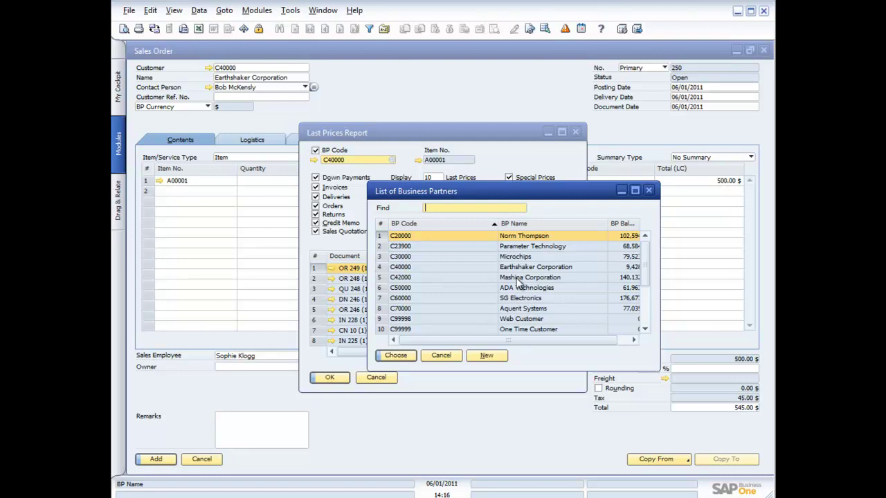
double_click(513, 257)
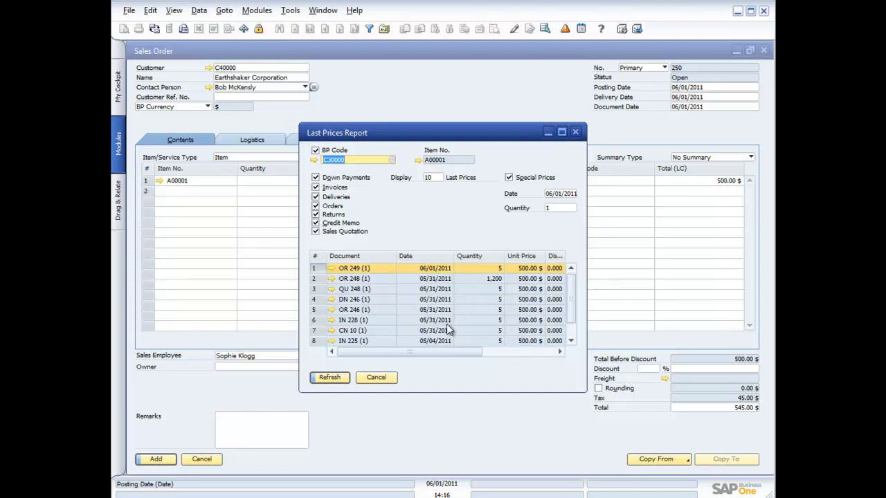
left_click(575, 131)
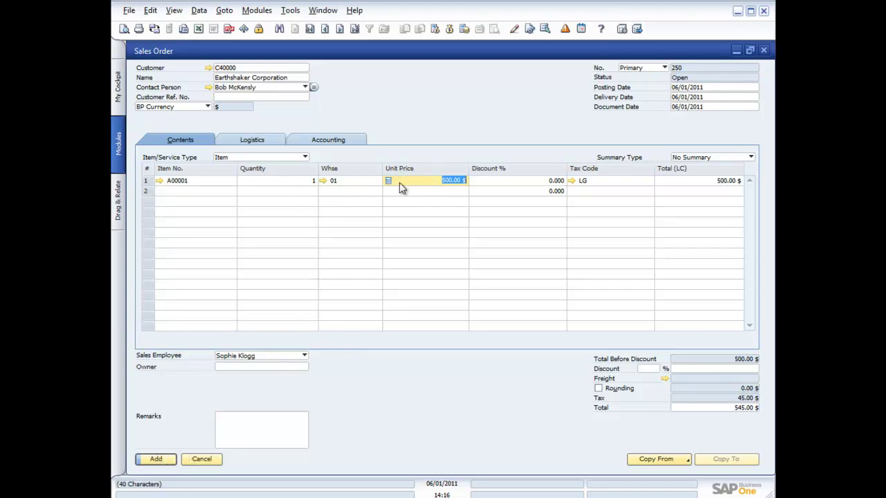
Step: Use the item availability check to show quantities in other warehouses, switch the row to warehouse 02, and add the sales order
left_click(164, 461)
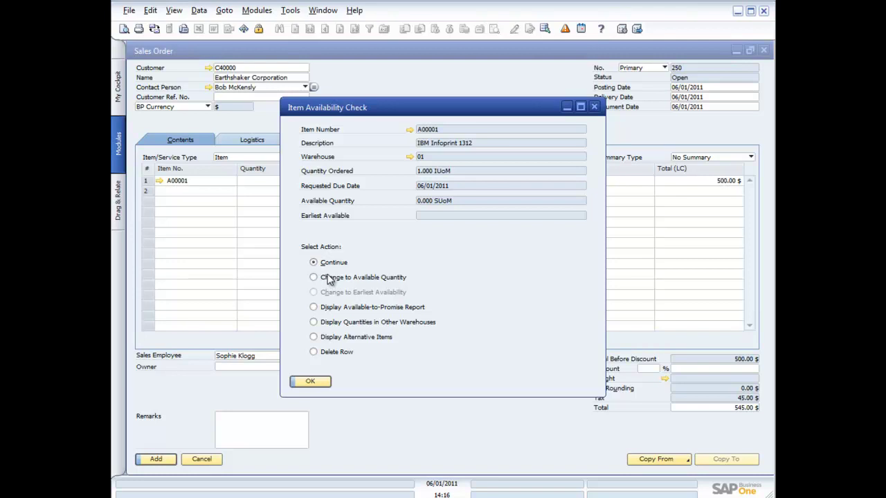
left_click(314, 323)
left_click(311, 384)
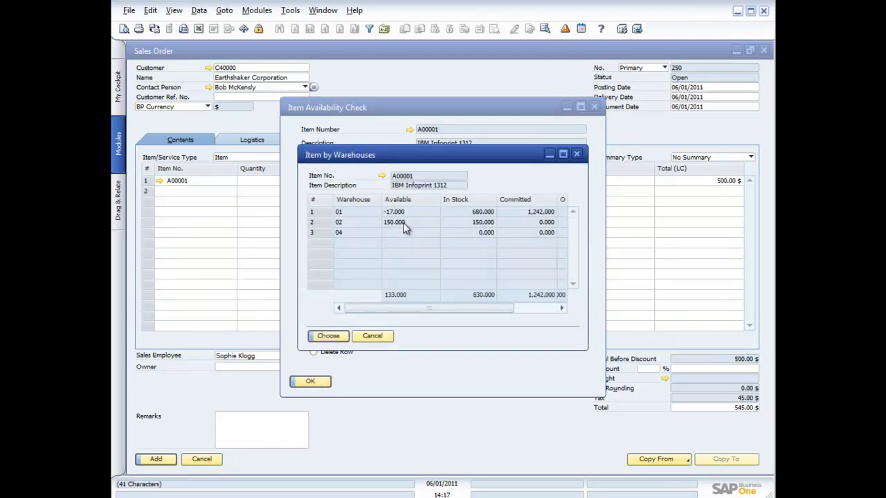
double_click(404, 224)
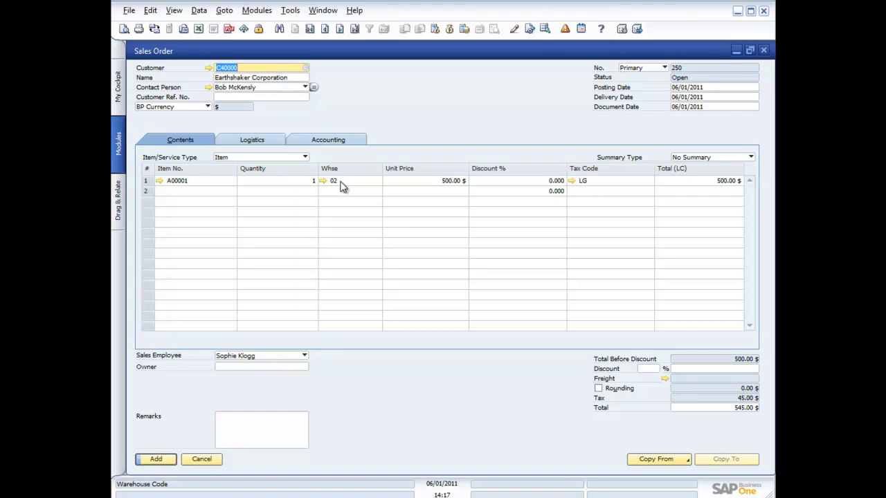
left_click(156, 459)
Step: Bring up the newly added sales order, view its Order Confirmation print preview, and close the preview and the order
left_click(351, 29)
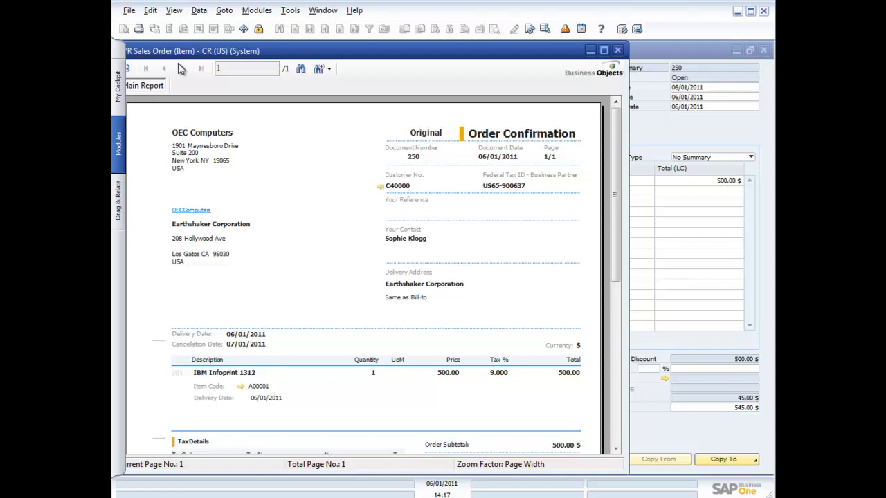
left_click(618, 53)
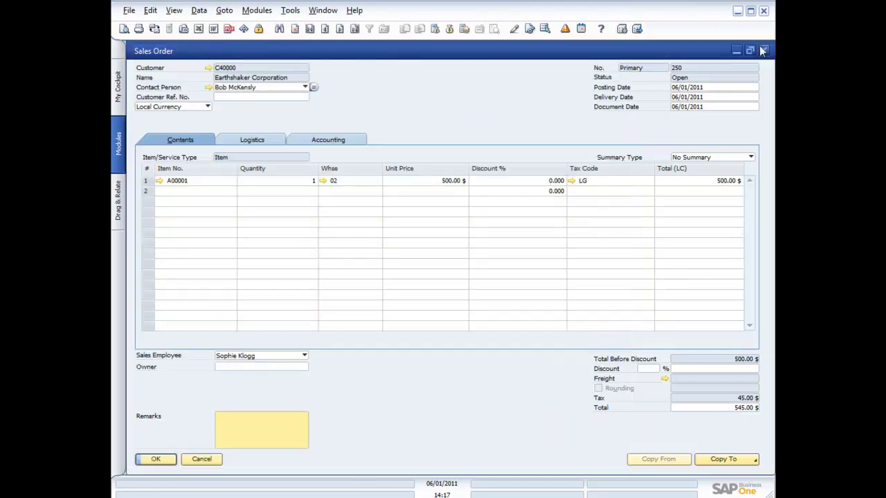
left_click(765, 52)
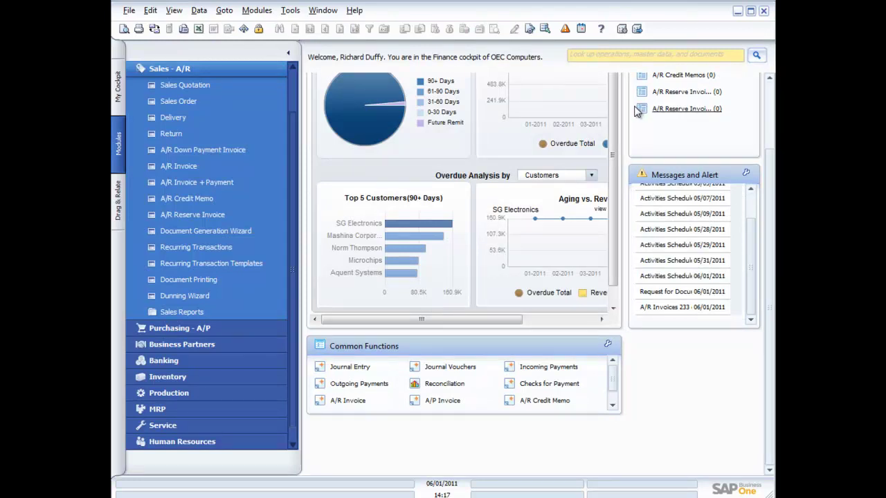
Step: Collapse the Sales - A/R module, open Sales Opportunity from the Sales Opportunities module, and go to the first record
left_click(230, 69)
left_click(216, 102)
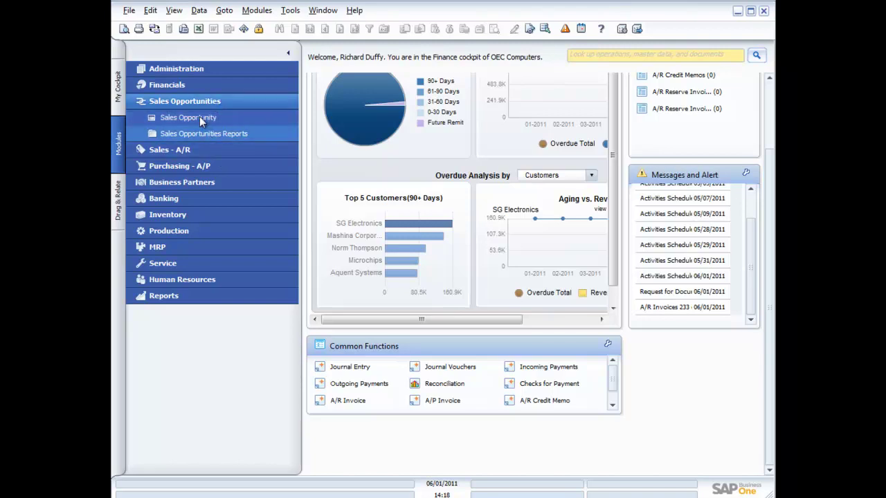
left_click(199, 117)
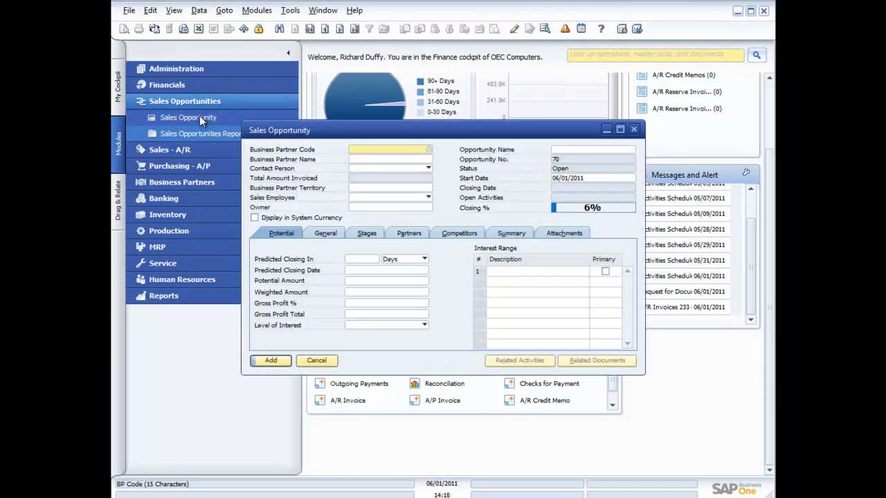
left_click(309, 29)
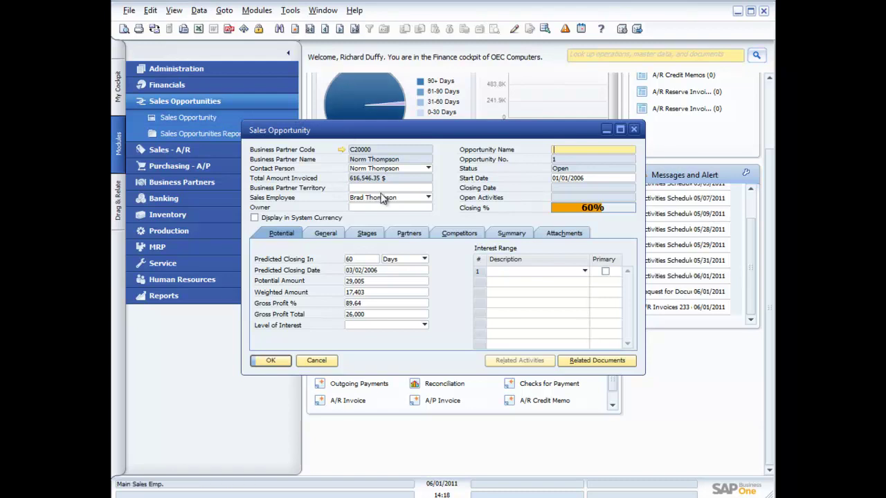
Step: Review the sales opportunity's general details and its stages, and close the opportunity
left_click(333, 236)
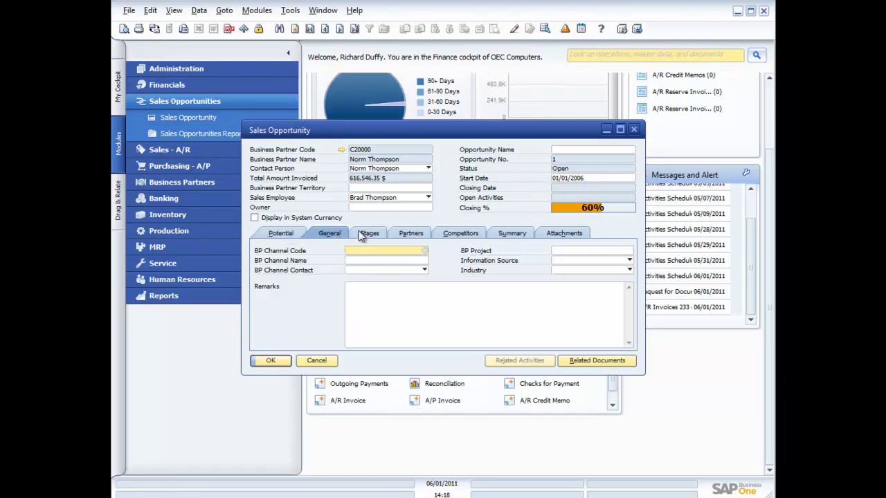
left_click(367, 236)
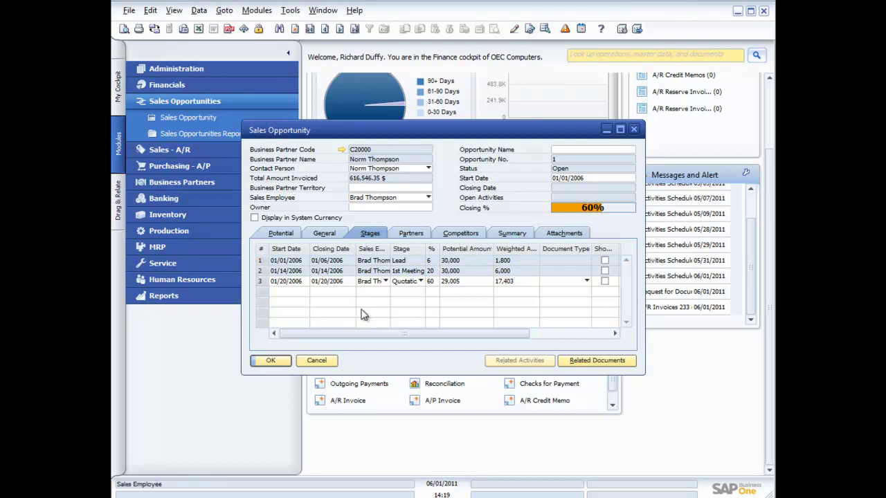
left_click(322, 362)
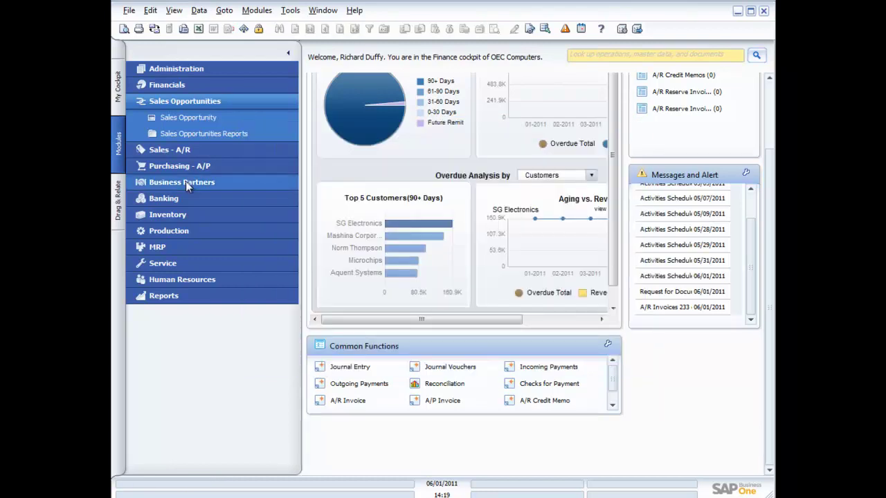
Step: Open the Opportunities Pipeline report, view the list of opportunities behind the 1st Meeting stage, and close that list
left_click(178, 130)
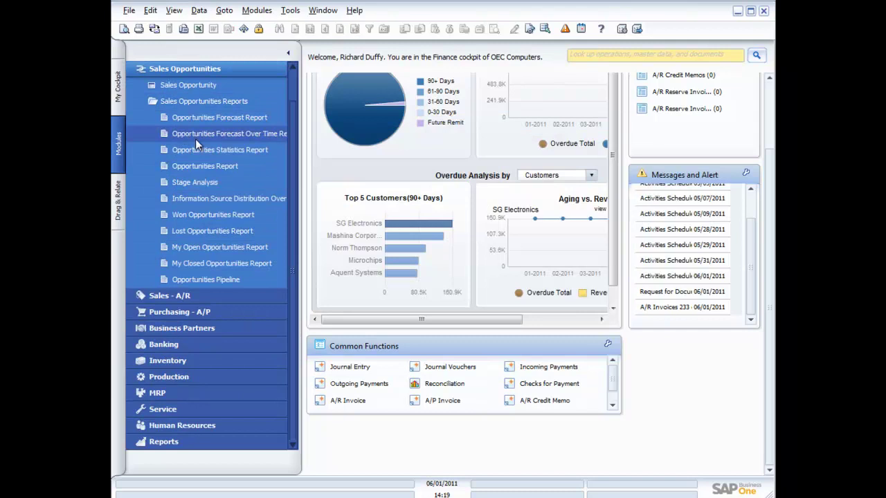
left_click(220, 278)
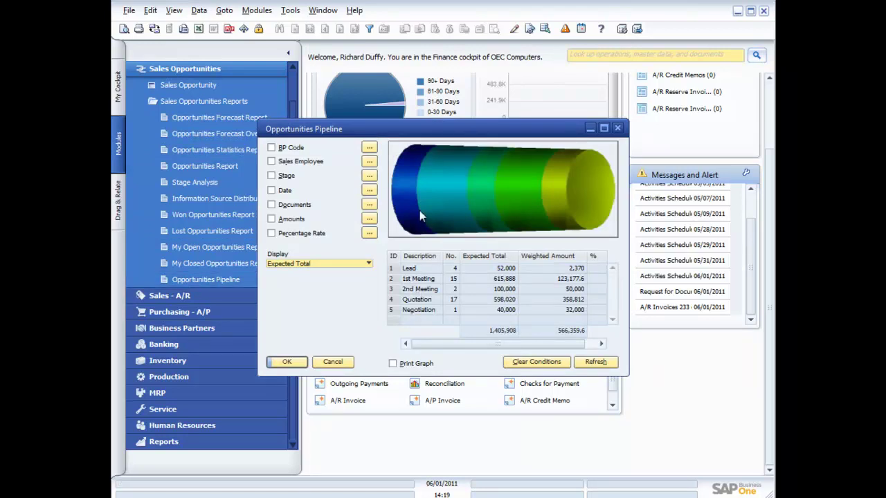
mouse_move(403, 189)
mouse_move(446, 188)
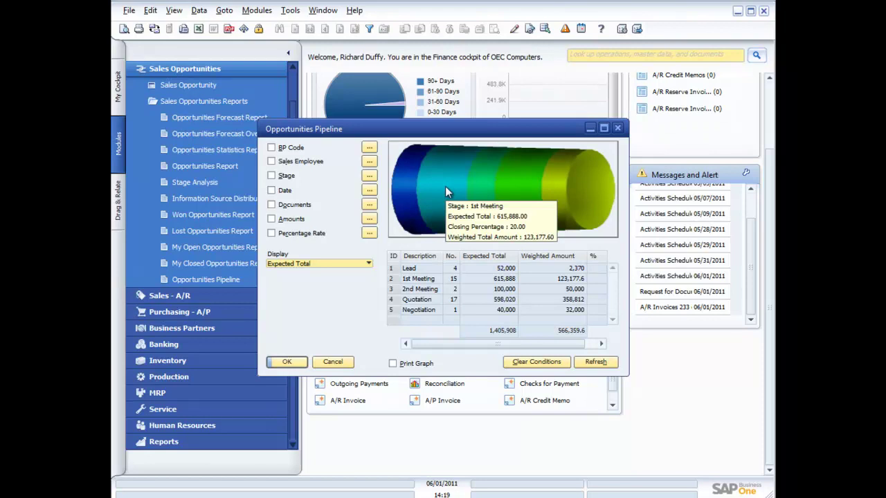
double_click(443, 186)
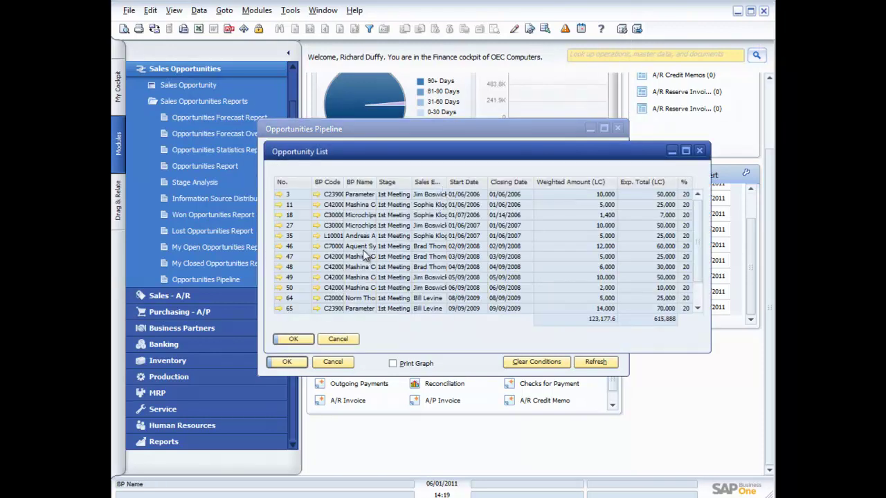
left_click(699, 150)
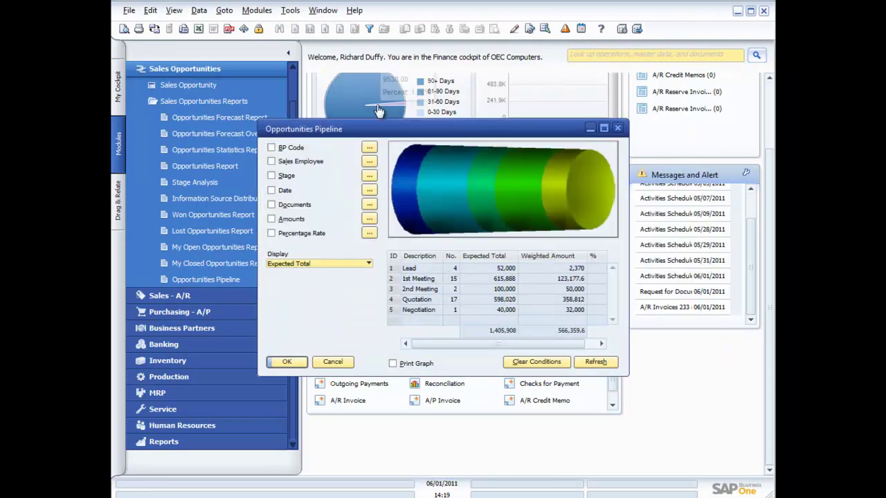
Step: Open the Dynamic Opportunity Analysis for the pipeline and play its animation from 01/01/2006
left_click(224, 10)
left_click(224, 10)
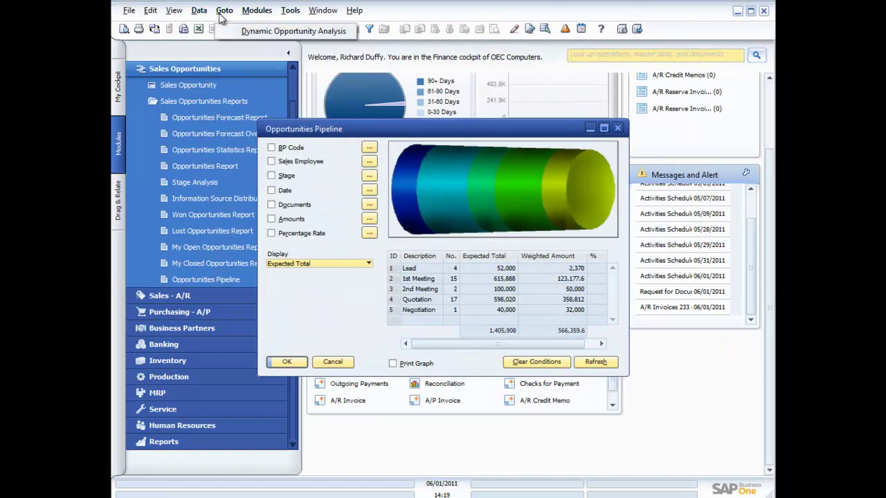
left_click(236, 33)
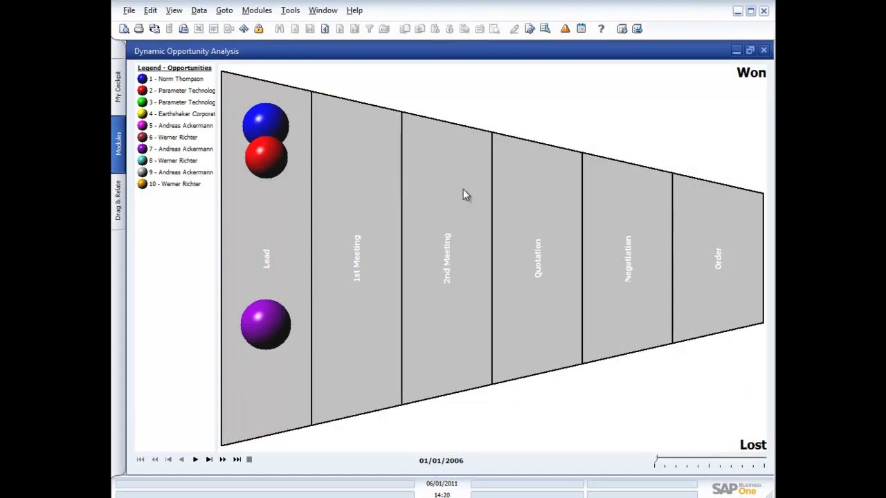
left_click(196, 461)
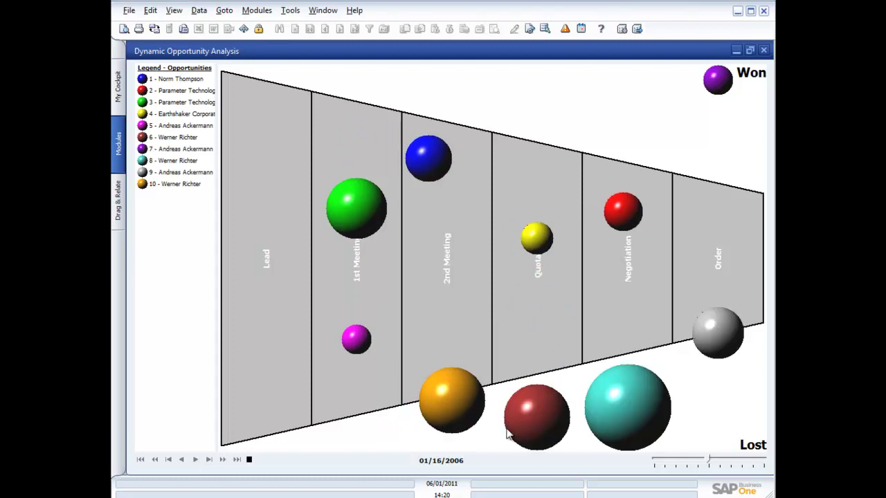
Step: View the sales opportunity behind the brown sphere (opportunity 6), and close it along with the dynamic analysis and pipeline report
double_click(530, 419)
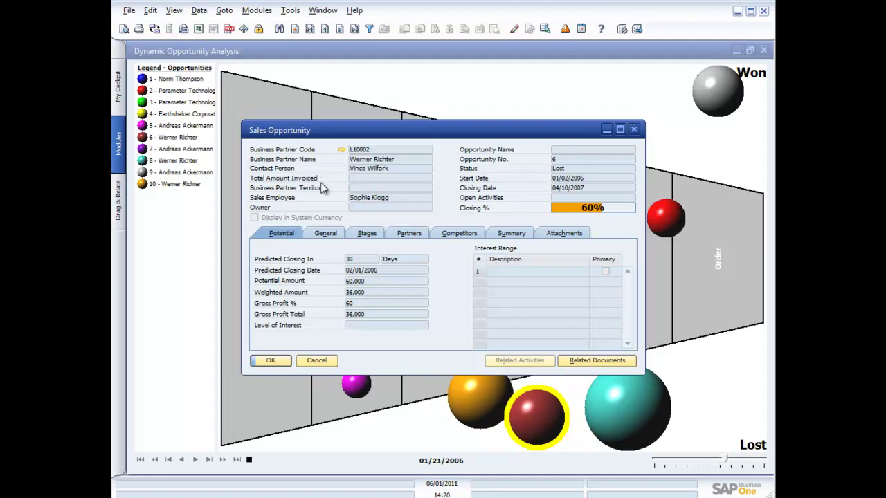
left_click(328, 363)
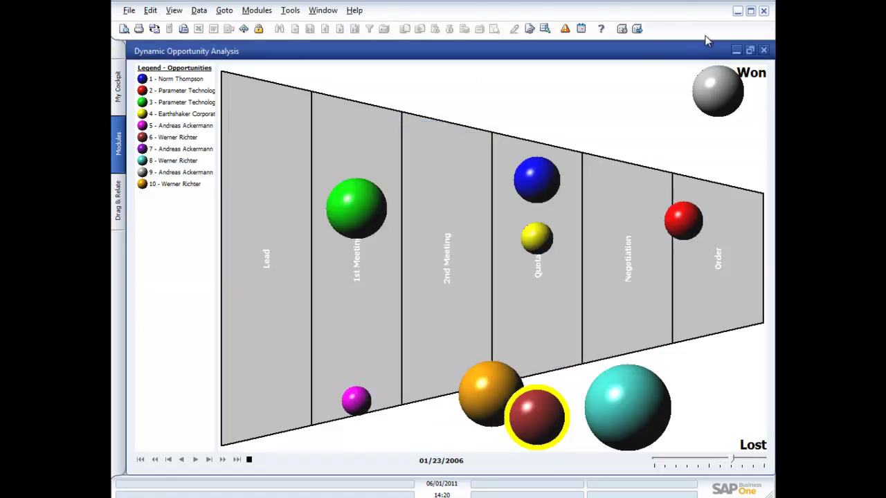
left_click(764, 50)
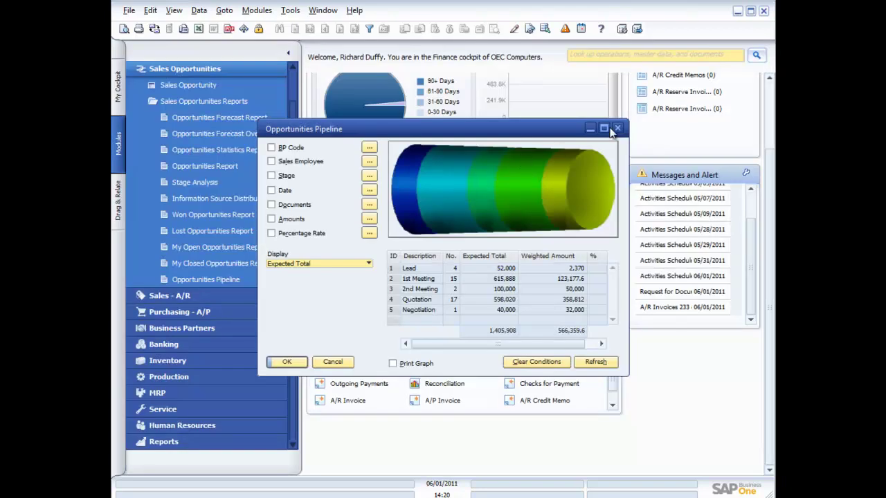
left_click(615, 126)
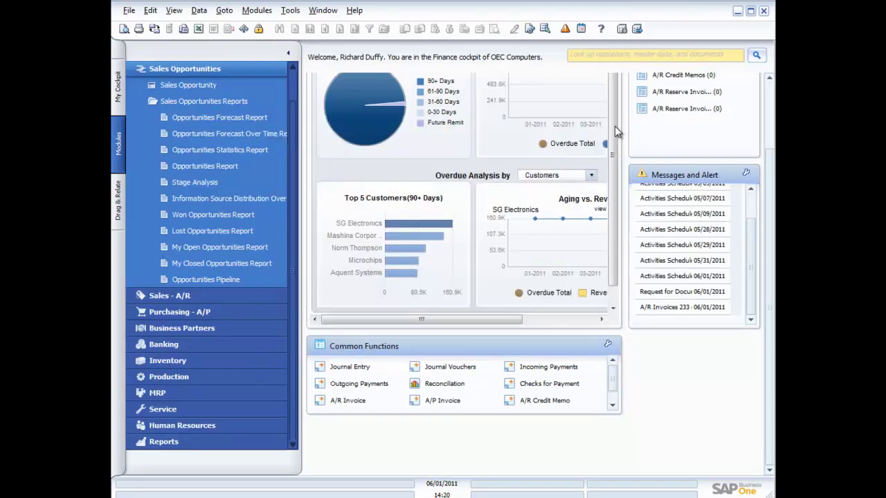